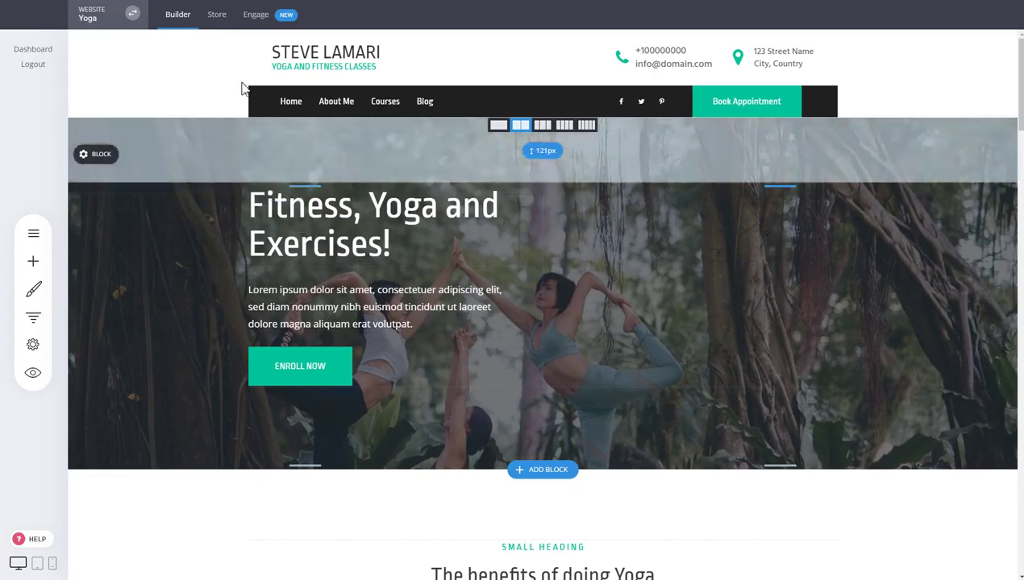
# Start a new physical product in the store's product list and title it "Physical"
pyautogui.click(225, 25)
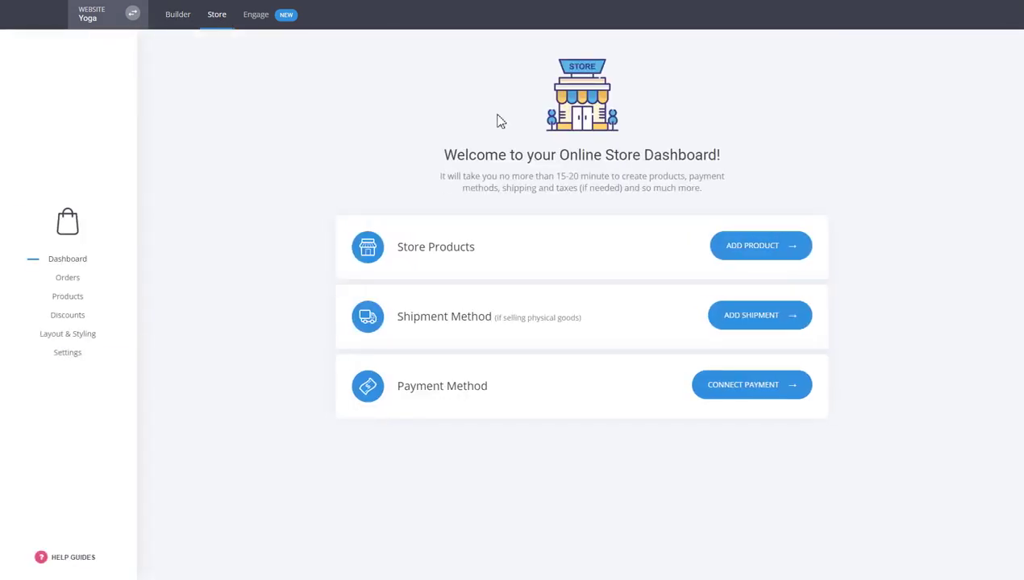
pyautogui.click(73, 299)
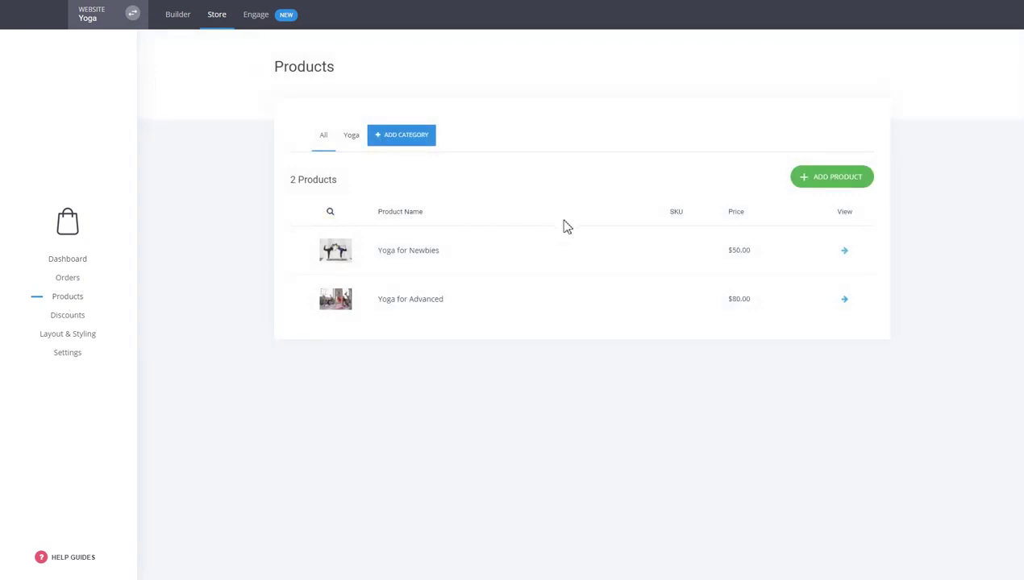
pyautogui.click(821, 186)
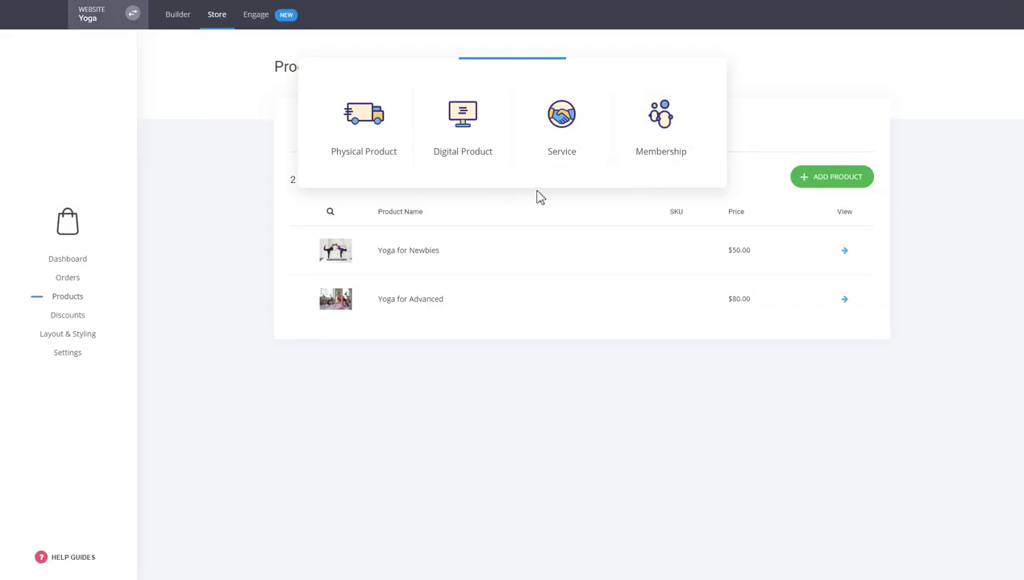
pyautogui.click(363, 151)
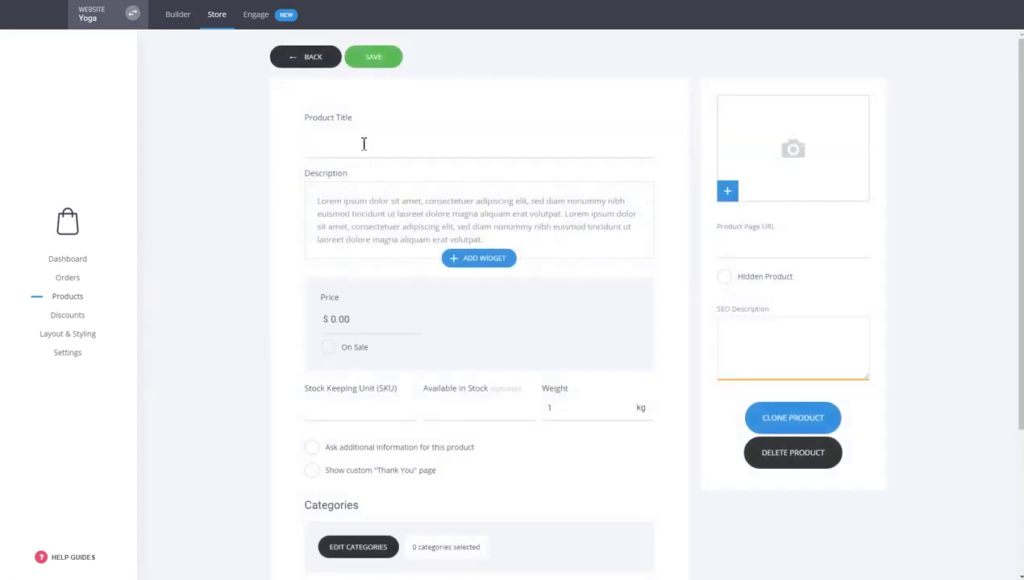
pyautogui.click(363, 144)
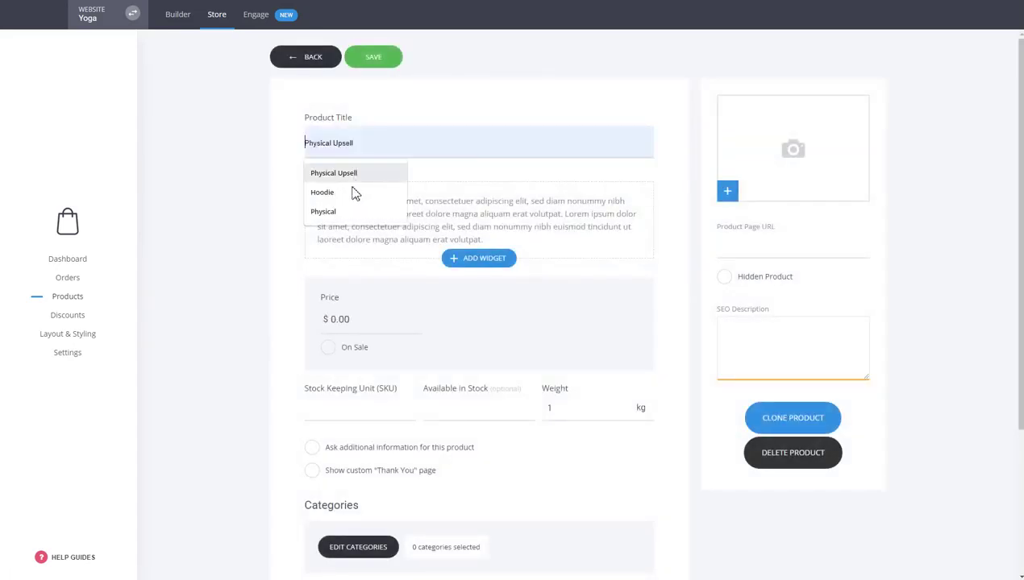
pyautogui.click(326, 212)
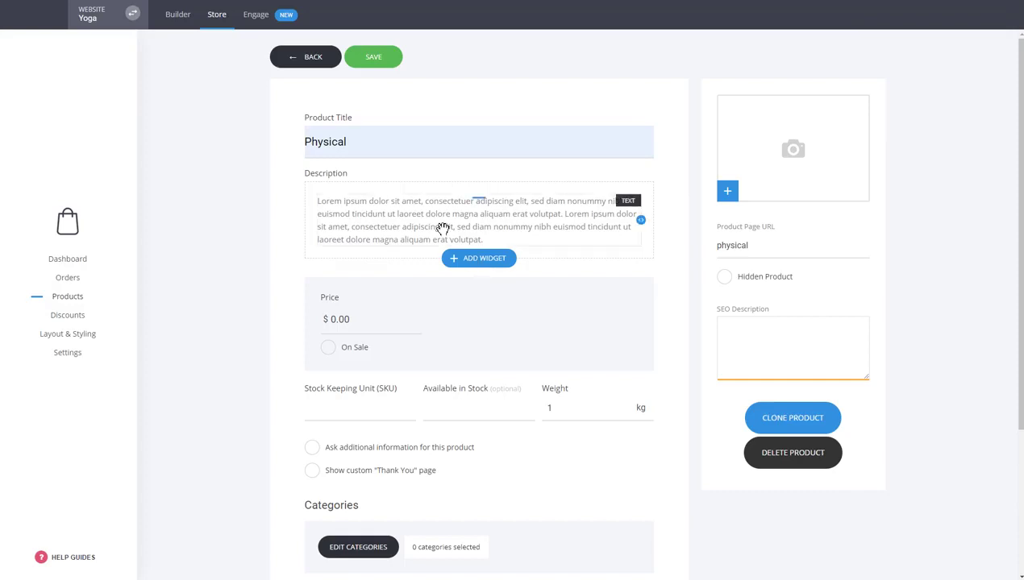
# View the widgets available for the product description, close them, and set the product's price to $10
pyautogui.click(465, 258)
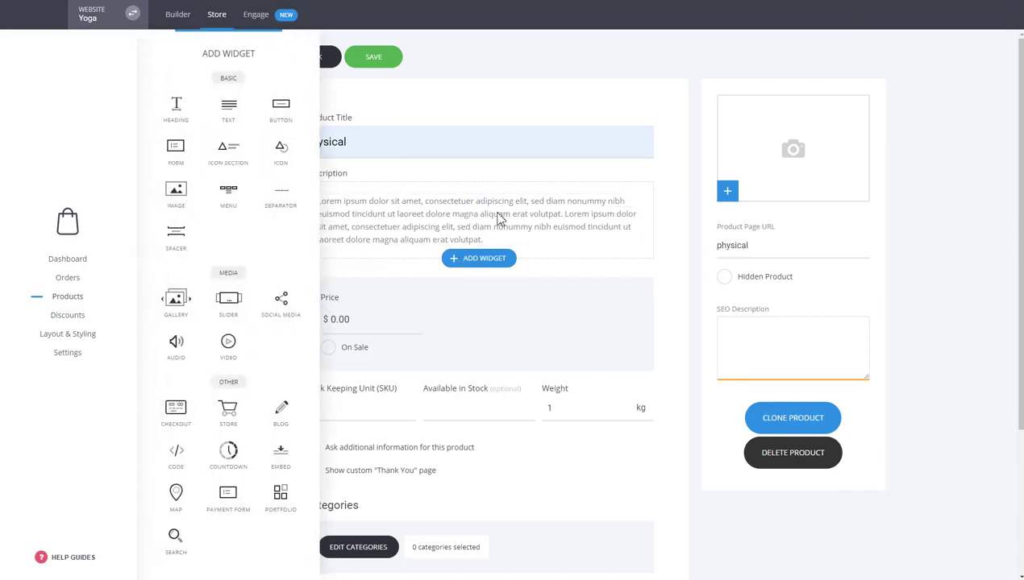
pyautogui.click(621, 280)
pyautogui.moveTo(348, 323); pyautogui.dragTo(320, 321)
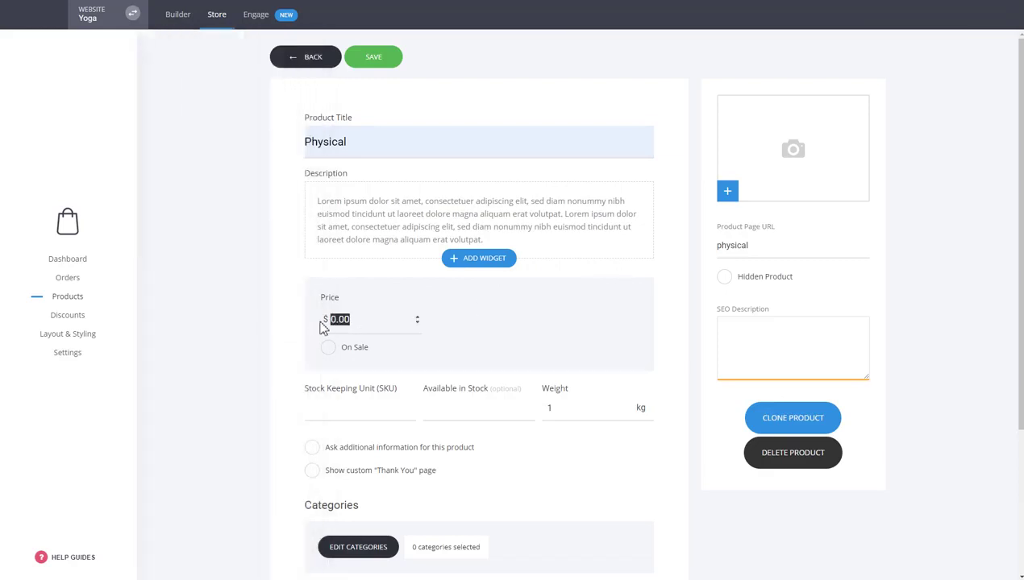
pyautogui.write('10')
# Assign the new product to the Yoga category
pyautogui.scroll(-2, 644, 367)
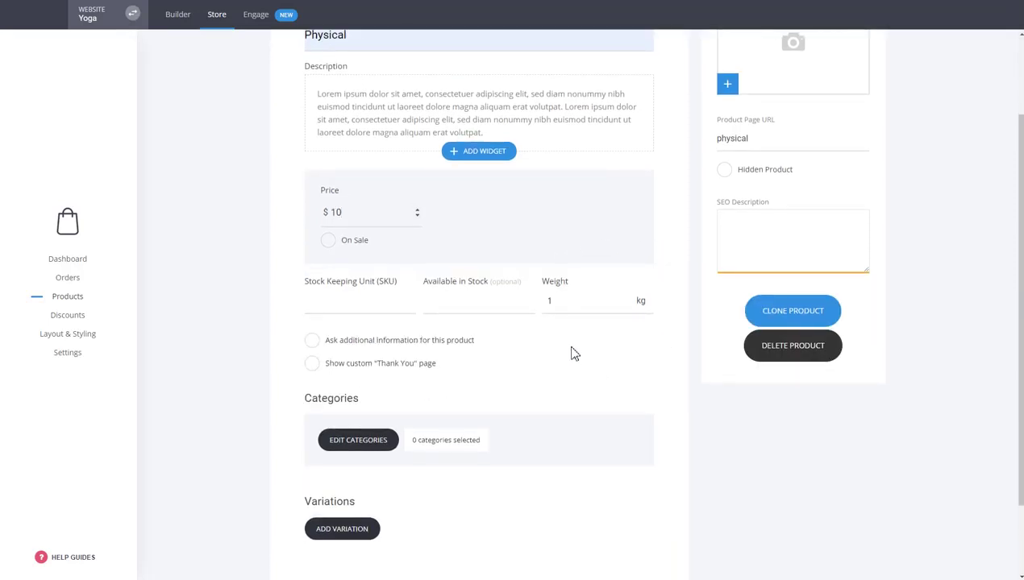
pyautogui.click(360, 454)
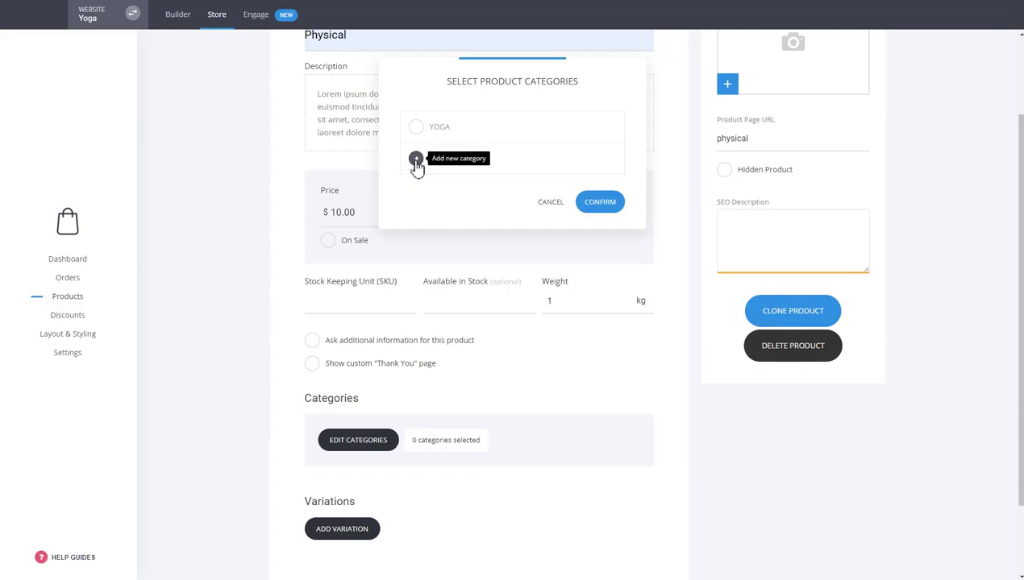
pyautogui.click(416, 131)
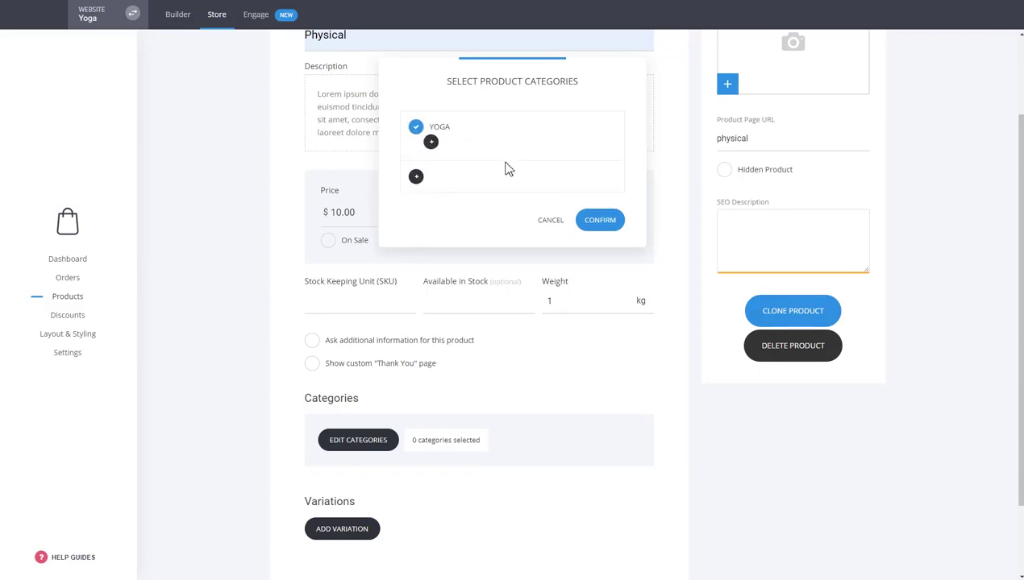
pyautogui.click(604, 222)
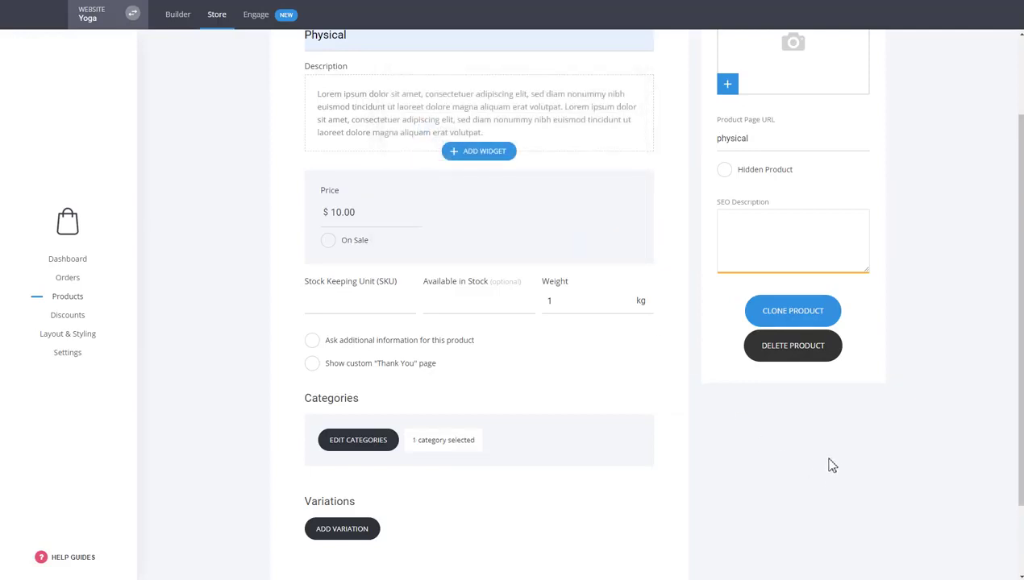
# Add the wooden-path photo from the file manager as the product image and save the product
pyautogui.scroll(2, 831, 462)
pyautogui.scroll(-4, 869, 447)
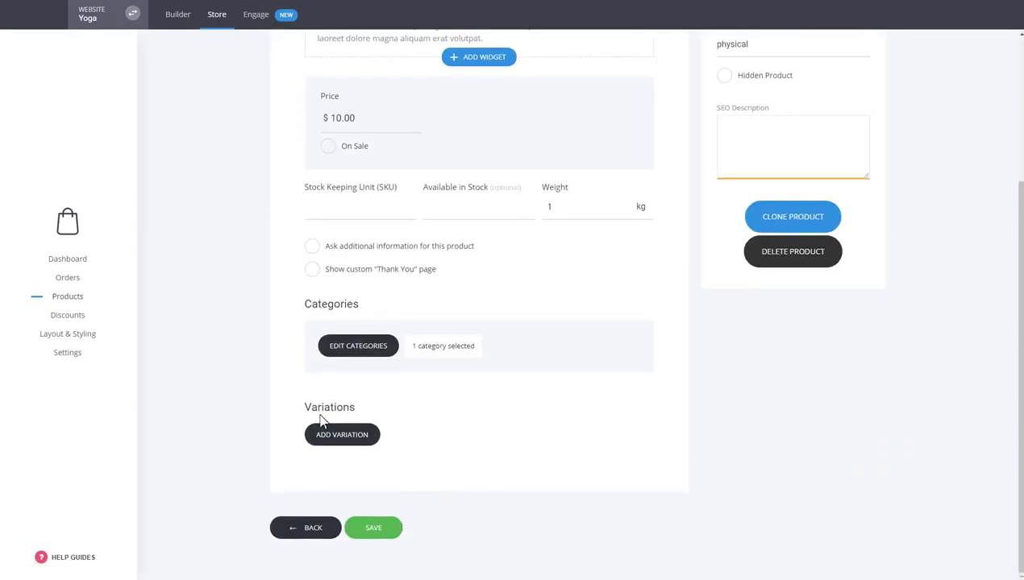
pyautogui.scroll(3, 822, 457)
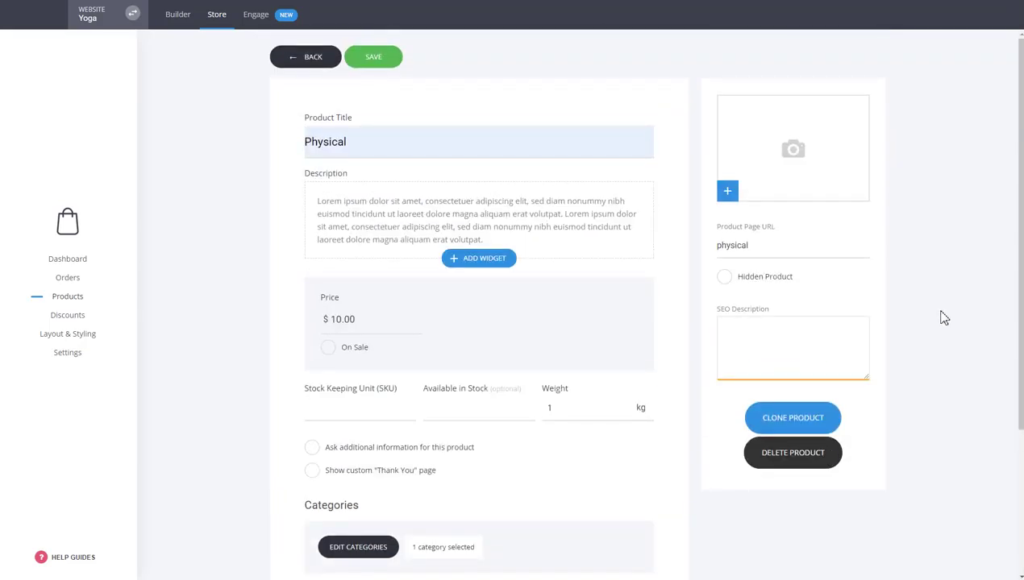
pyautogui.click(781, 204)
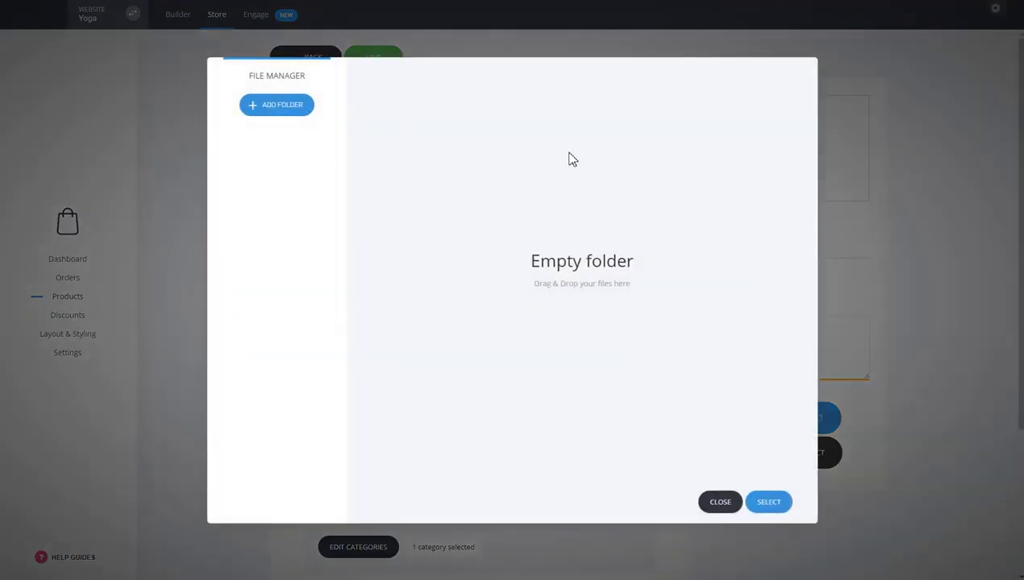
pyautogui.click(448, 131)
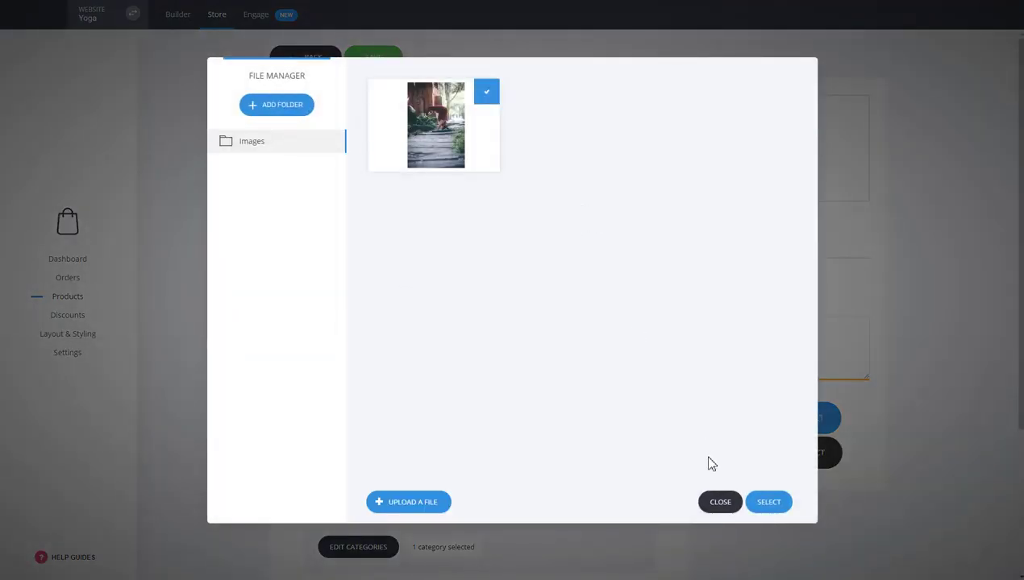
pyautogui.click(768, 503)
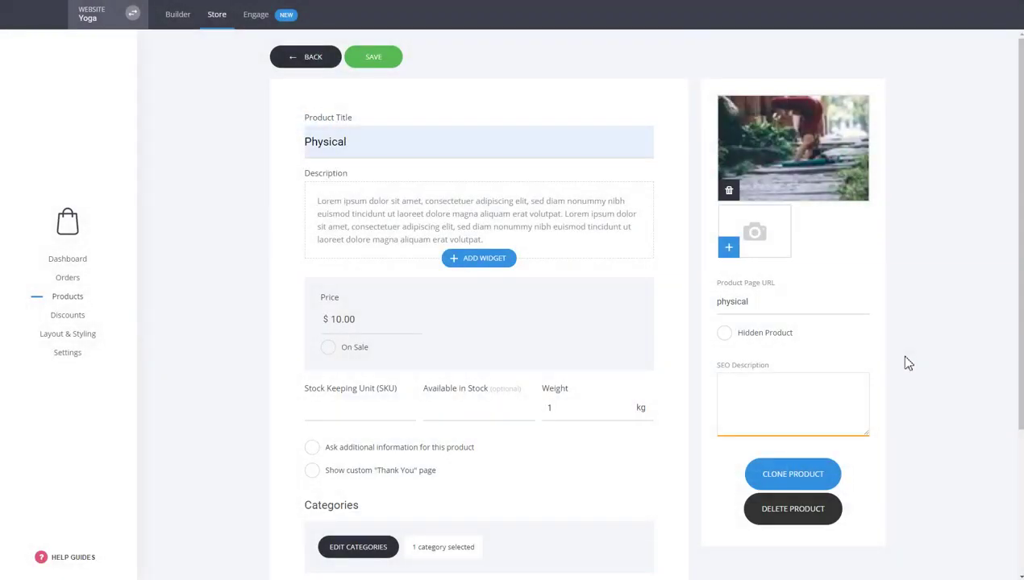
pyautogui.click(363, 61)
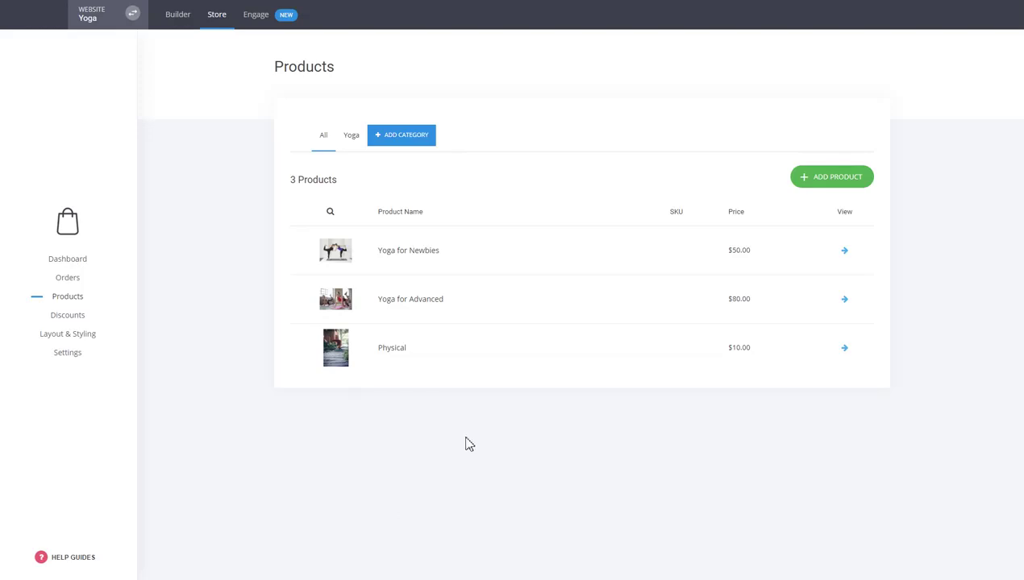
# Review the details of the existing shipping option in the store settings and leave it without editing
pyautogui.click(71, 362)
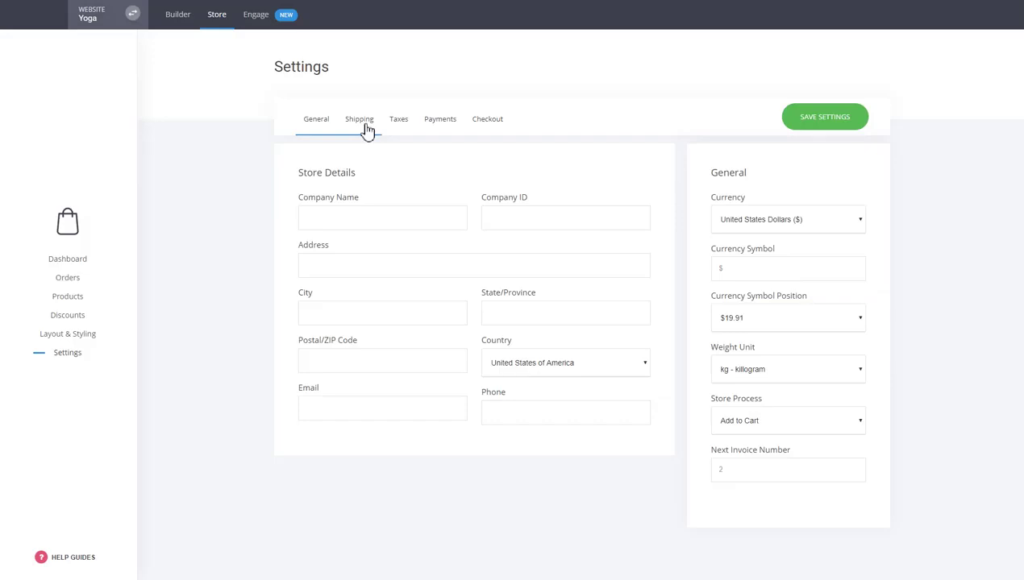
pyautogui.click(363, 127)
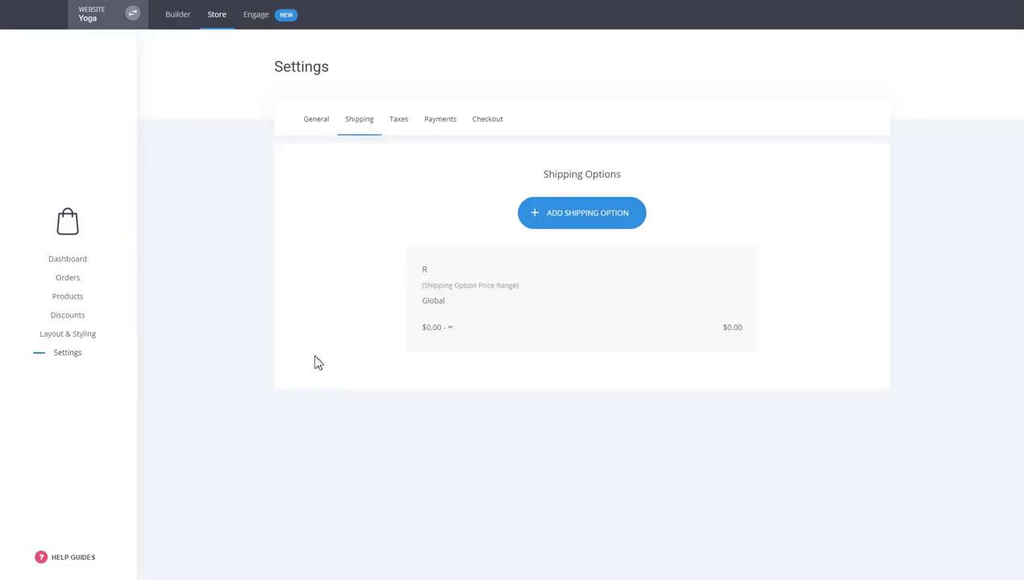
pyautogui.click(553, 316)
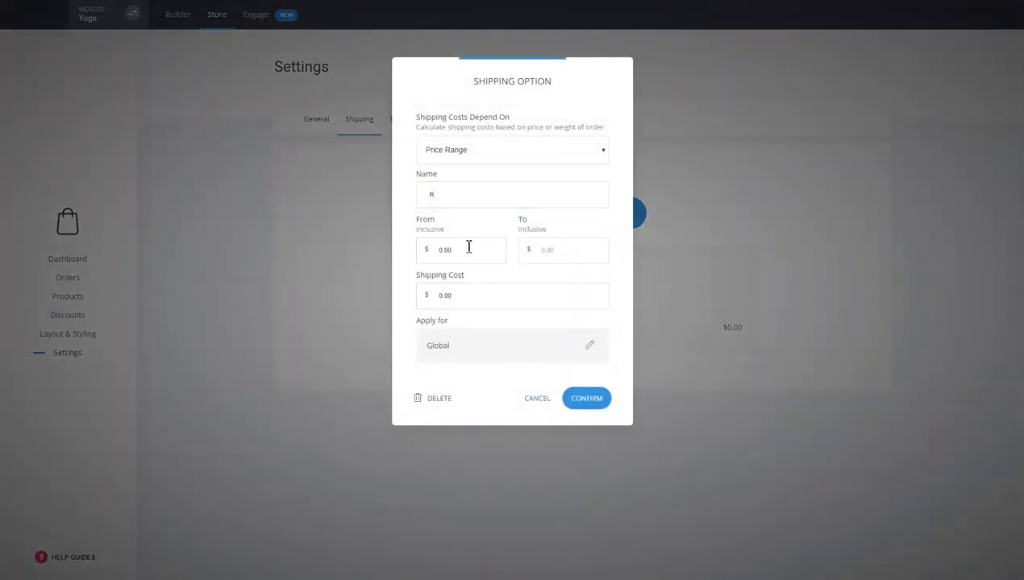
pyautogui.click(538, 401)
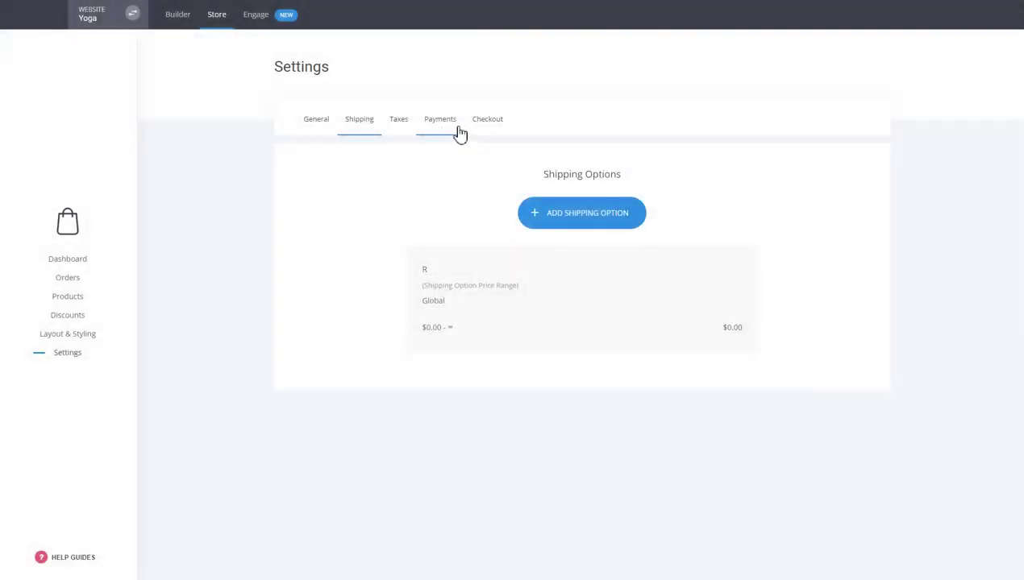
# Look through the payment methods offered in the store settings, including Cash on Delivery and Bank Transfer
pyautogui.click(457, 129)
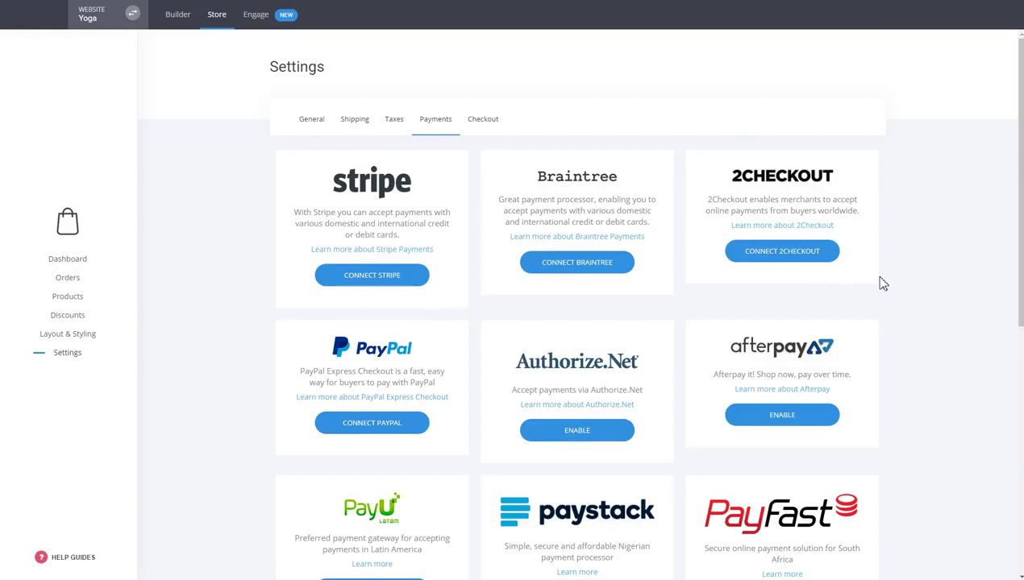
pyautogui.scroll(-3, 896, 279)
pyautogui.scroll(-4, 901, 280)
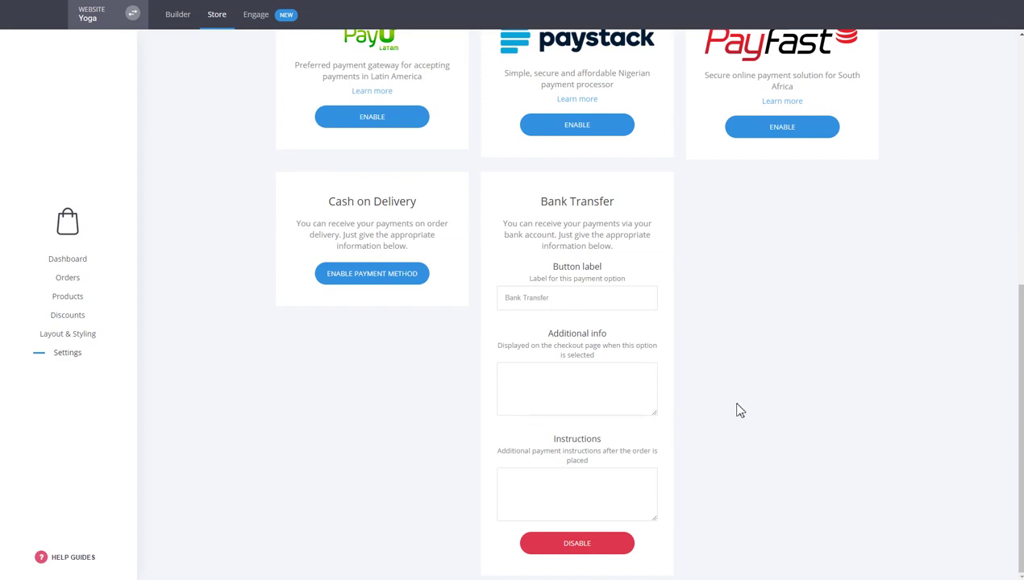
pyautogui.scroll(4, 740, 411)
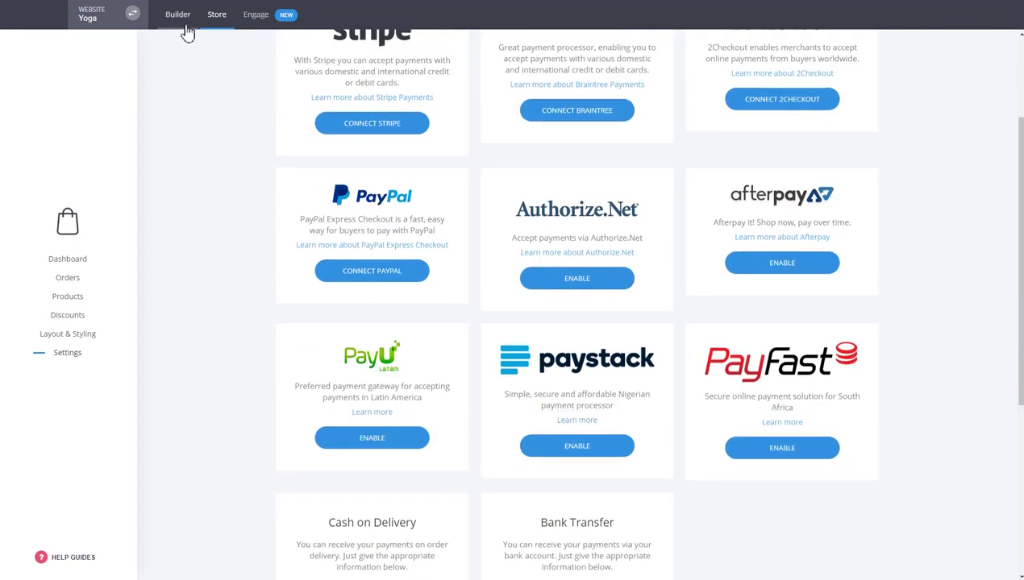
# In the site builder, add a Store widget below the "The benefits of doing Yoga" text and lower its maximum number of latest products
pyautogui.click(184, 14)
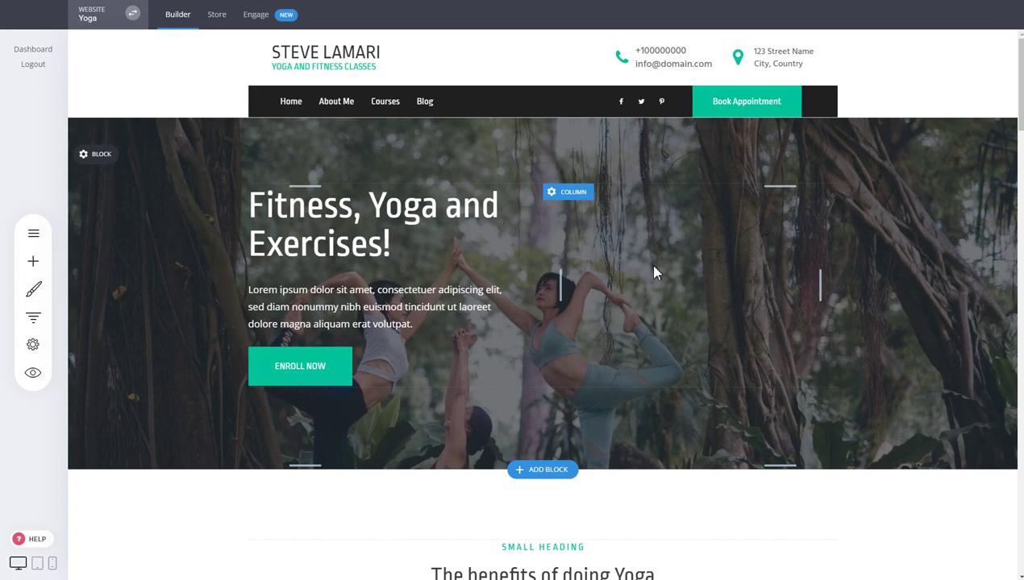
pyautogui.scroll(-3, 661, 274)
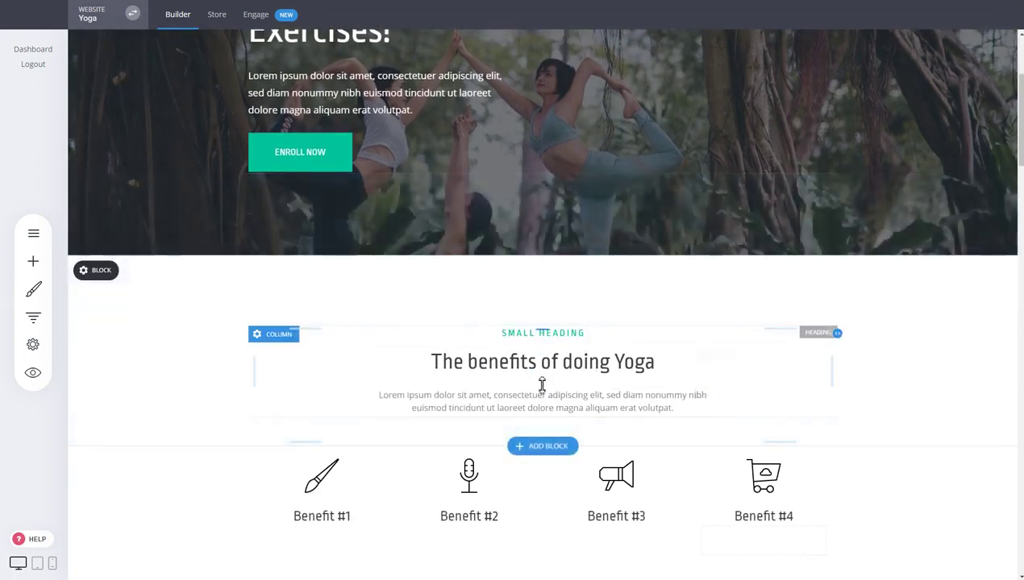
pyautogui.click(33, 261)
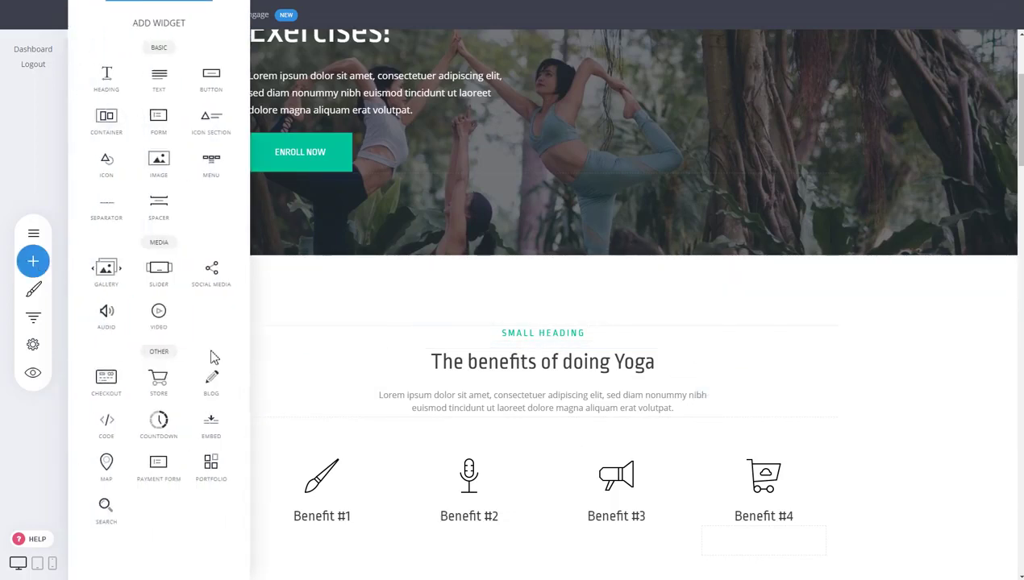
pyautogui.moveTo(160, 383); pyautogui.dragTo(613, 415)
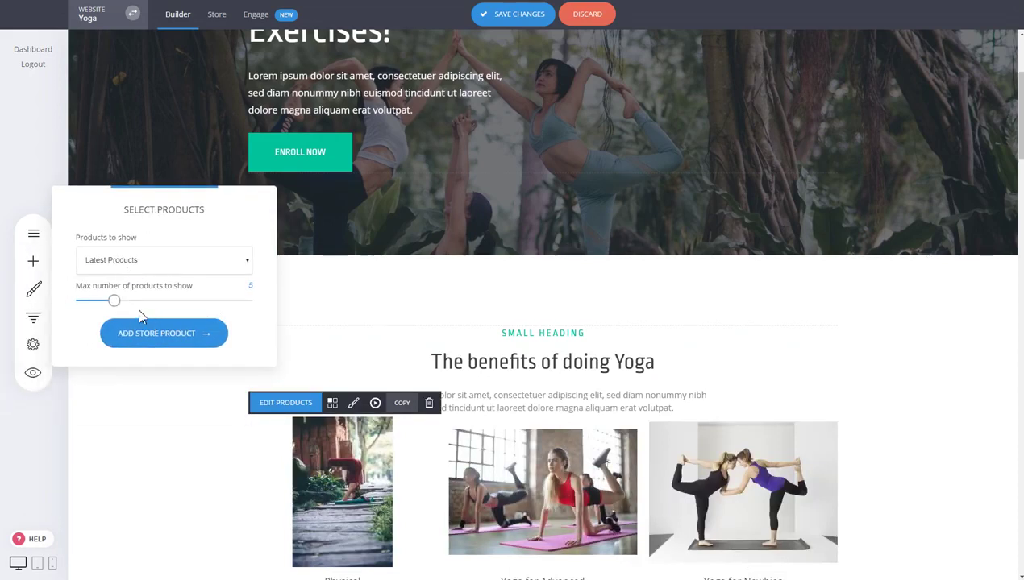
pyautogui.moveTo(115, 301); pyautogui.dragTo(95, 301)
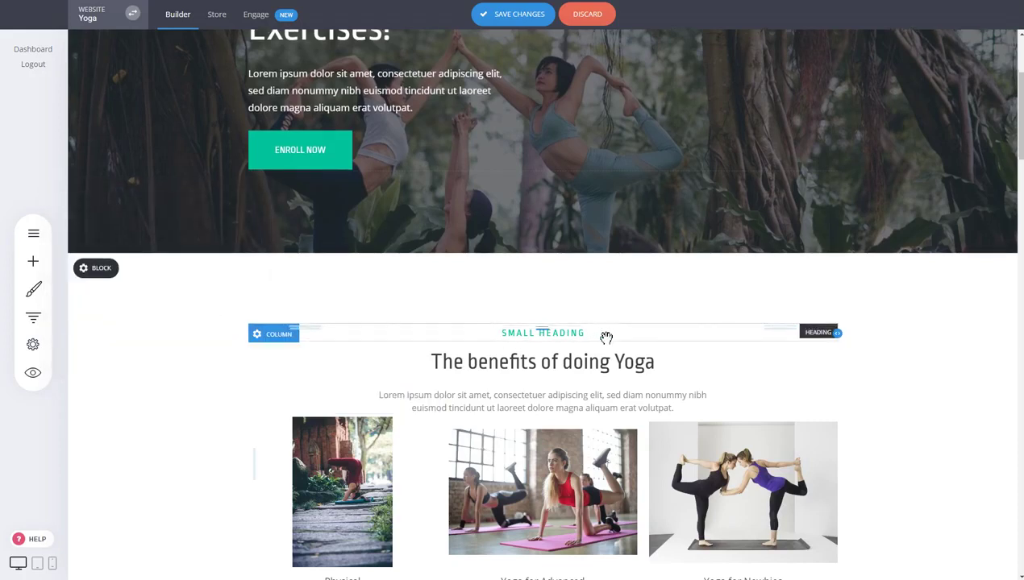
# Show the "Add to Cart" / "Buy Now" button in the Store widget's layout and save the page changes
pyautogui.scroll(-3, 606, 336)
pyautogui.moveTo(562, 205); pyautogui.dragTo(562, 222)
pyautogui.click(487, 279)
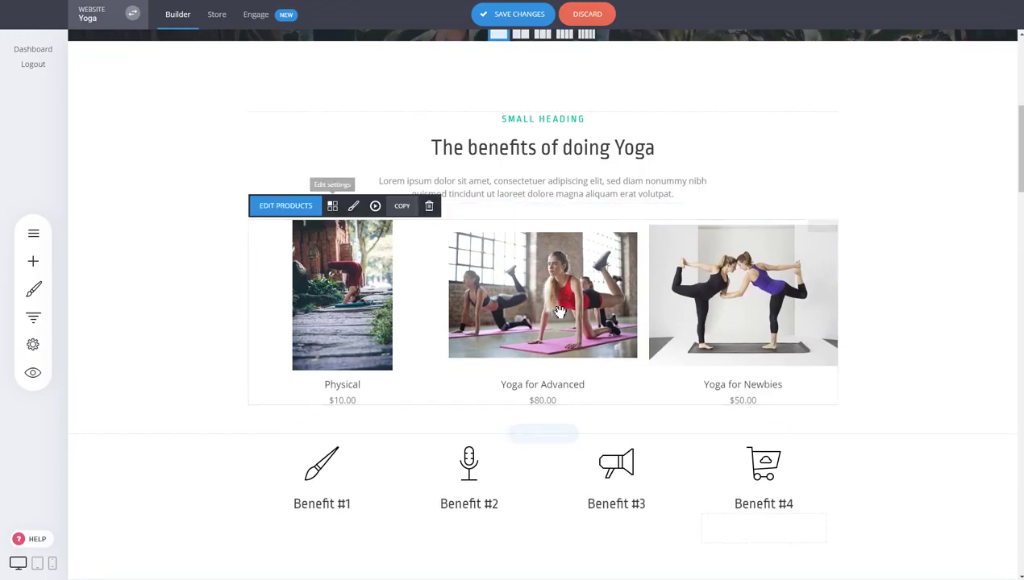
pyautogui.click(334, 207)
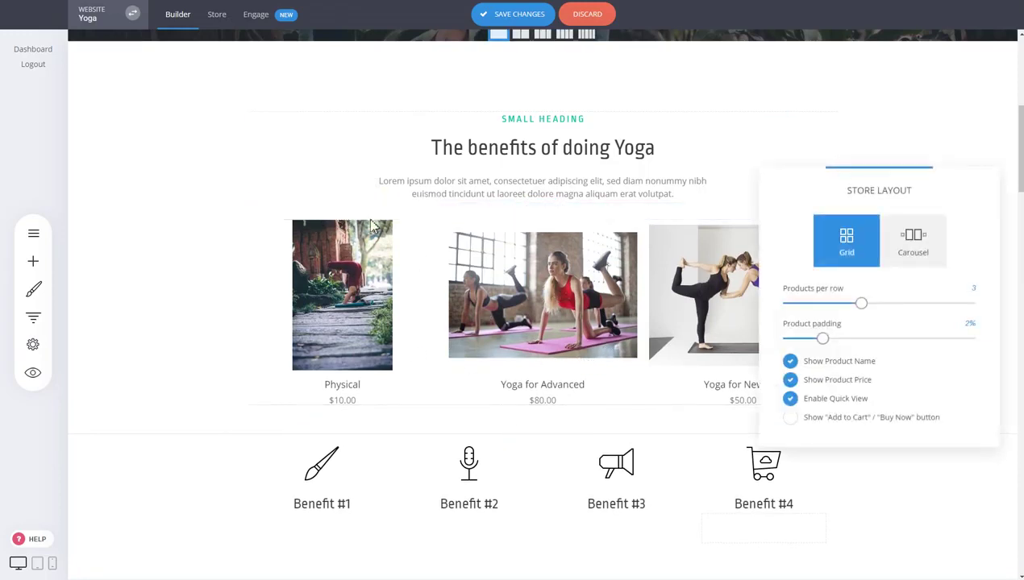
pyautogui.click(818, 421)
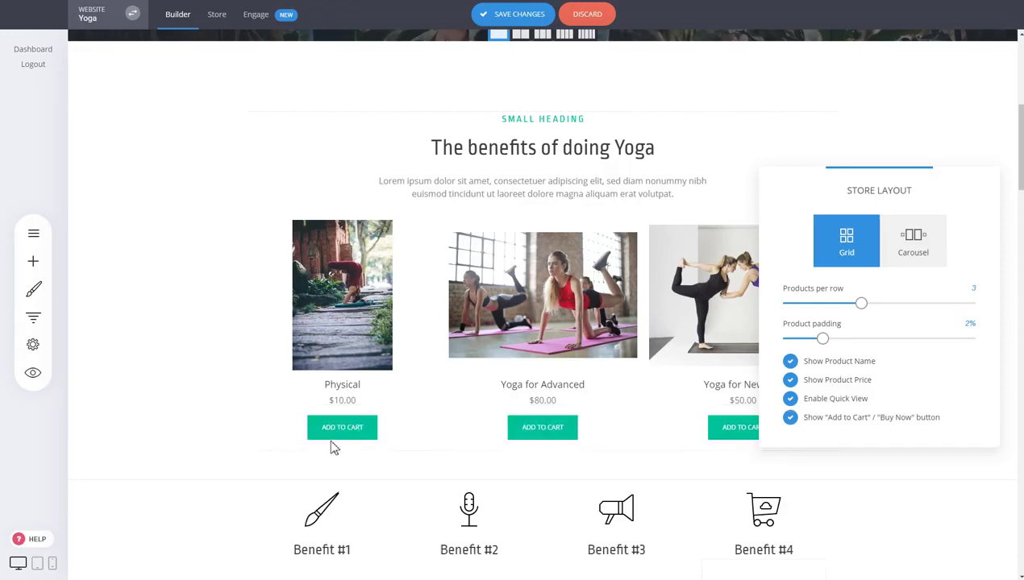
pyautogui.click(553, 437)
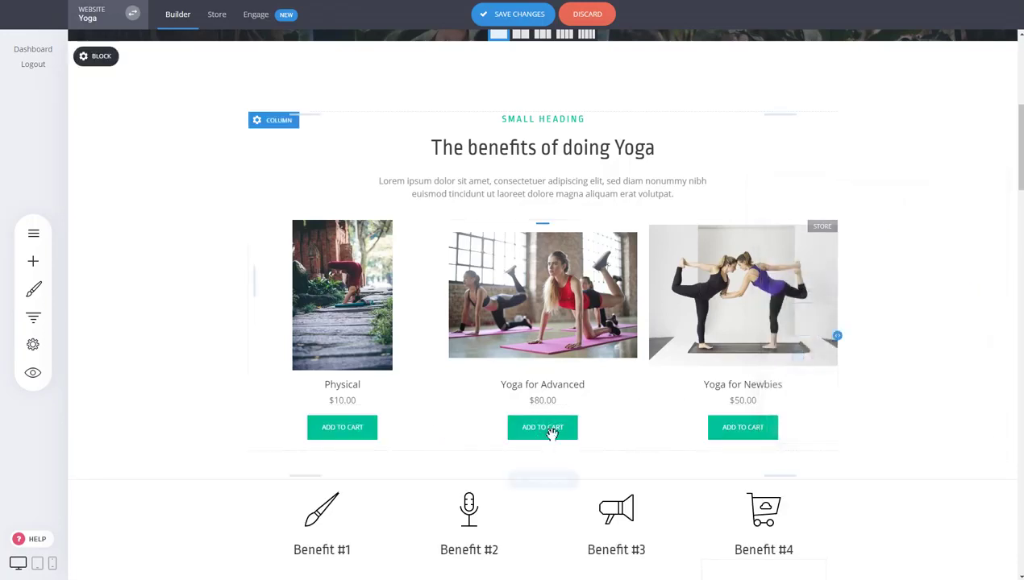
pyautogui.click(510, 17)
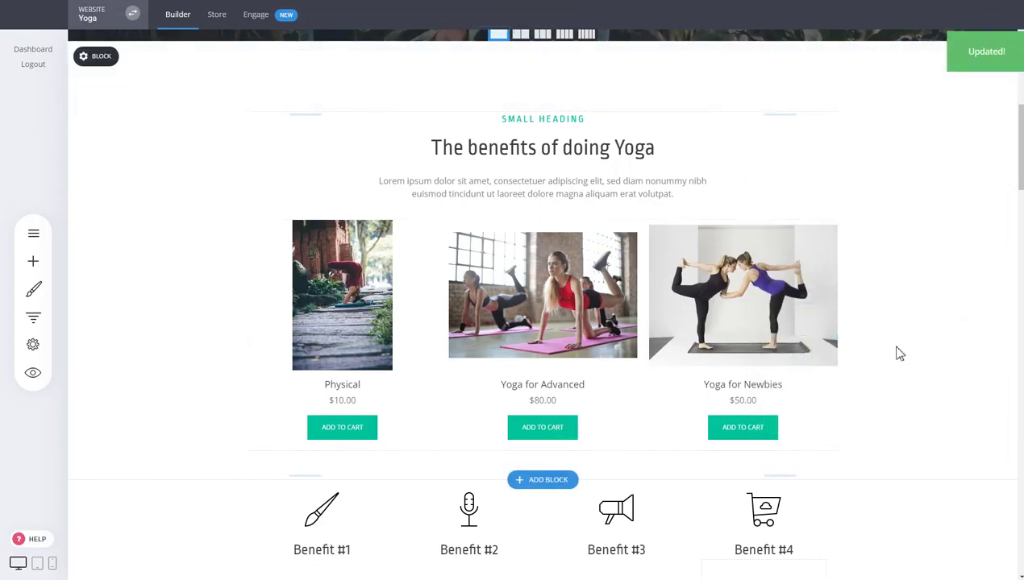
# Add a Cart widget to the header navigation bar, after the "Book Appointment" button
pyautogui.scroll(5, 896, 354)
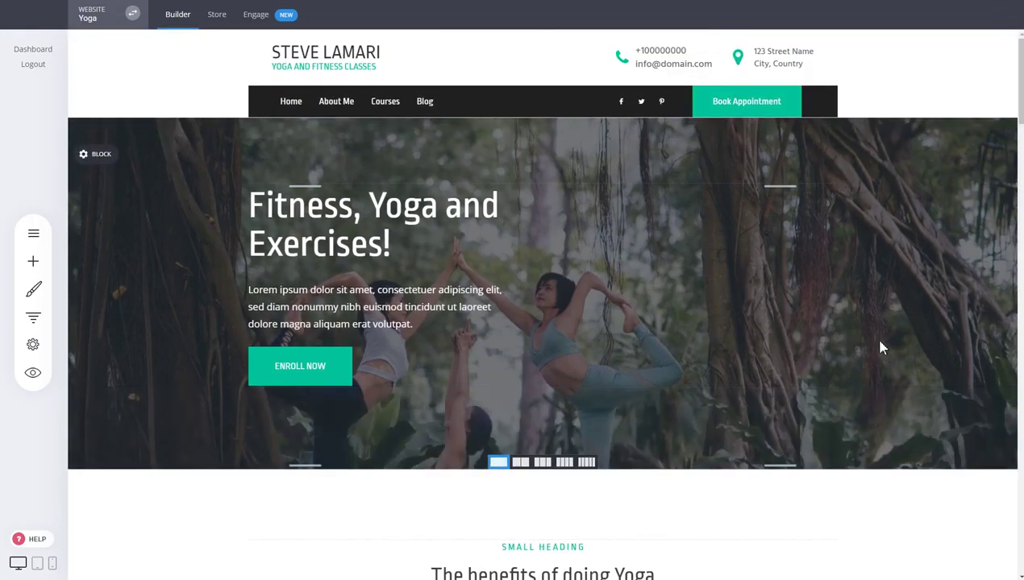
pyautogui.moveTo(818, 109)
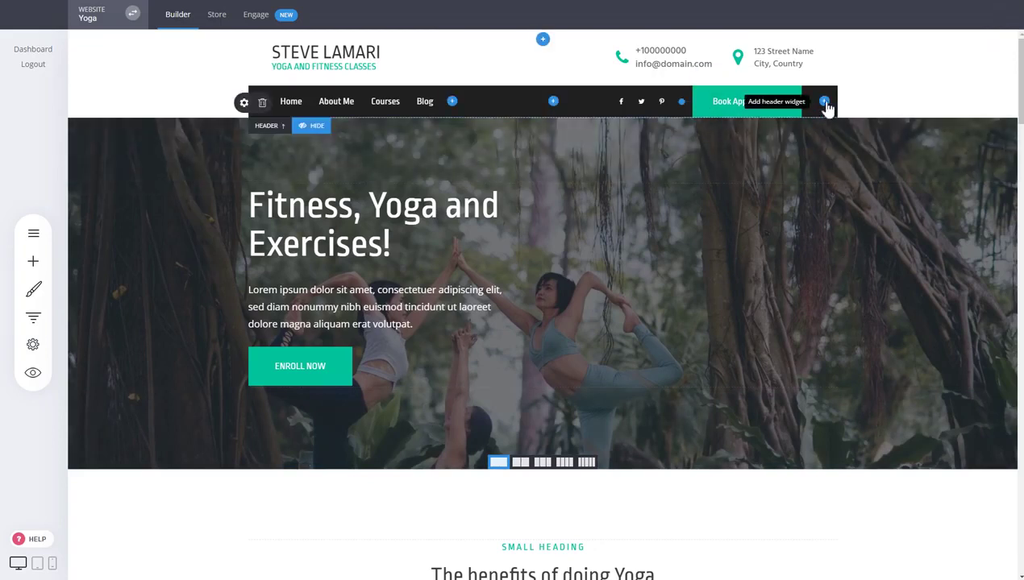
pyautogui.click(824, 102)
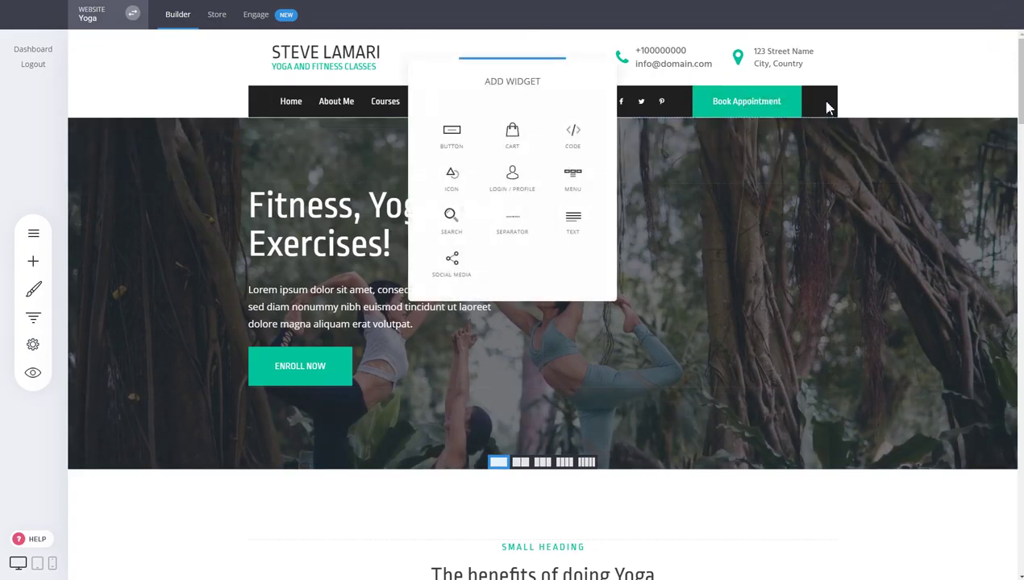
pyautogui.click(513, 139)
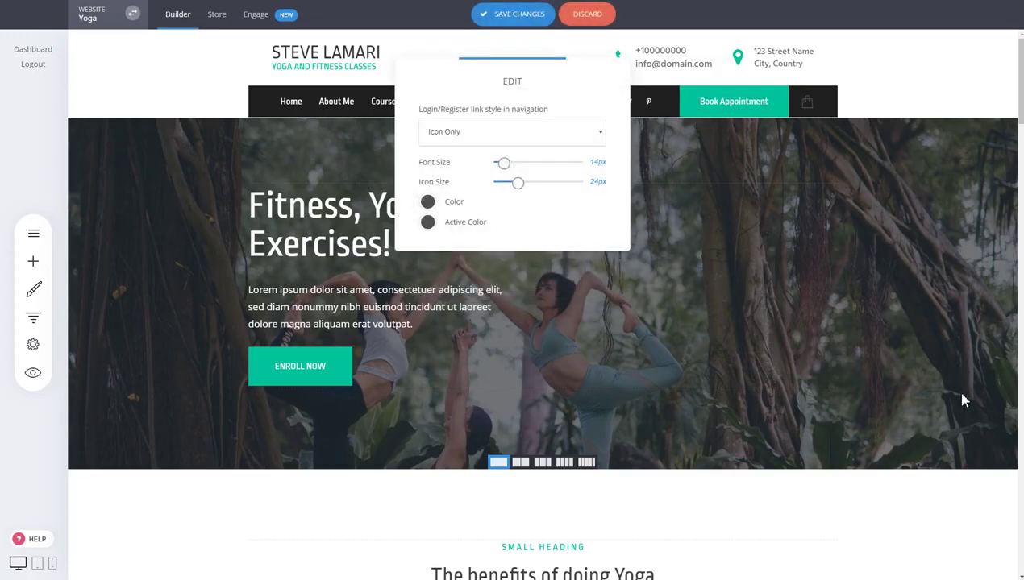
# Set the header cart icon's color to white (FFFFFF) and save the page changes
pyautogui.click(428, 202)
pyautogui.click(555, 395)
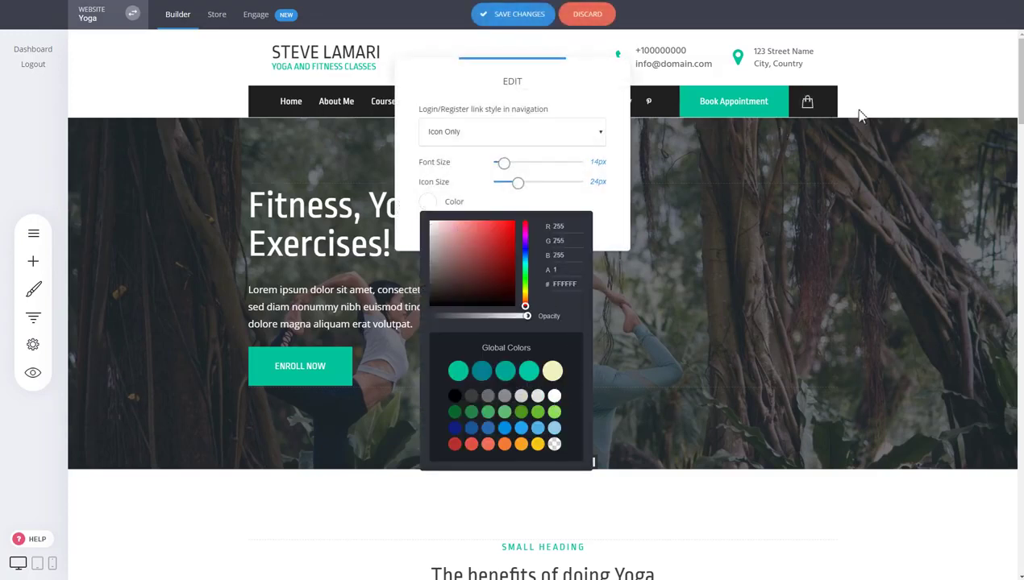
pyautogui.click(893, 165)
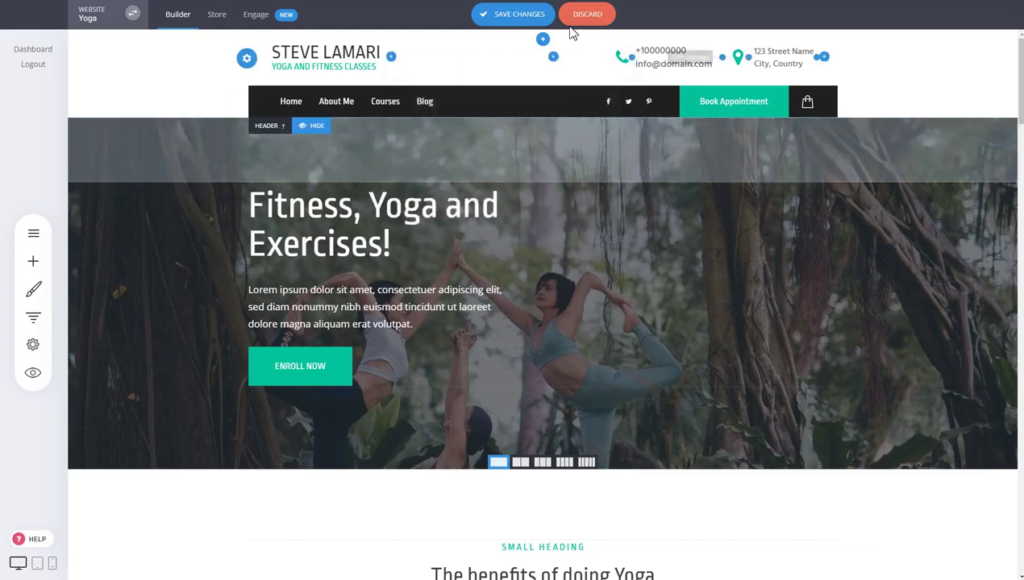
pyautogui.click(544, 16)
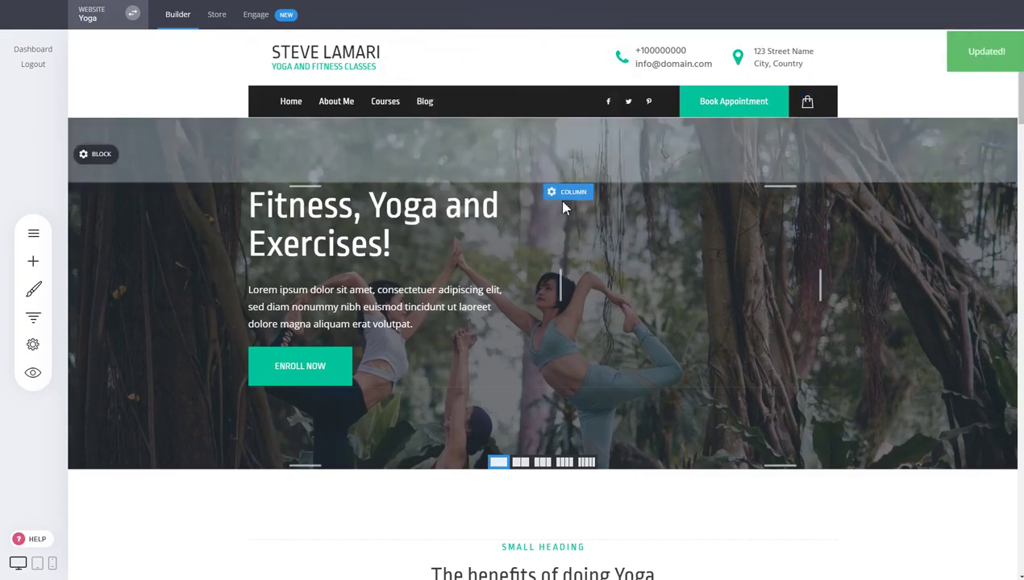
# Preview the website and add one unit of the Physical product to the cart from its product page
pyautogui.scroll(-4, 597, 379)
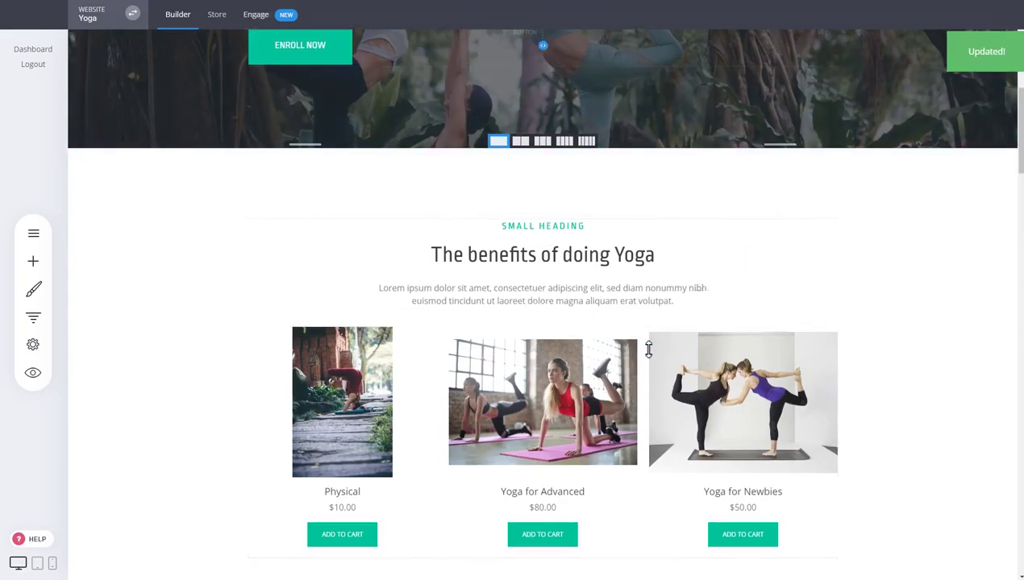
pyautogui.click(32, 372)
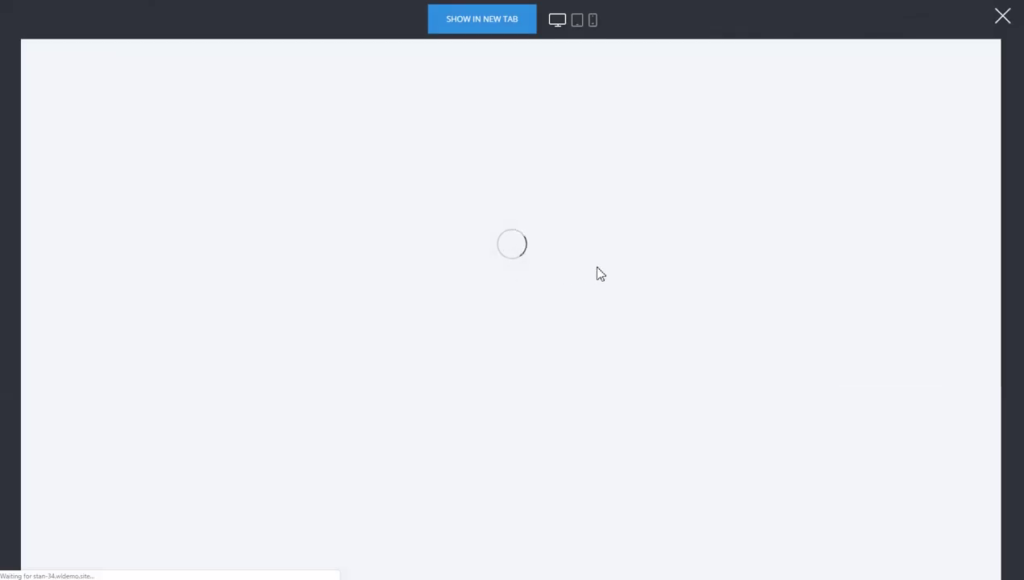
pyautogui.scroll(-5, 788, 327)
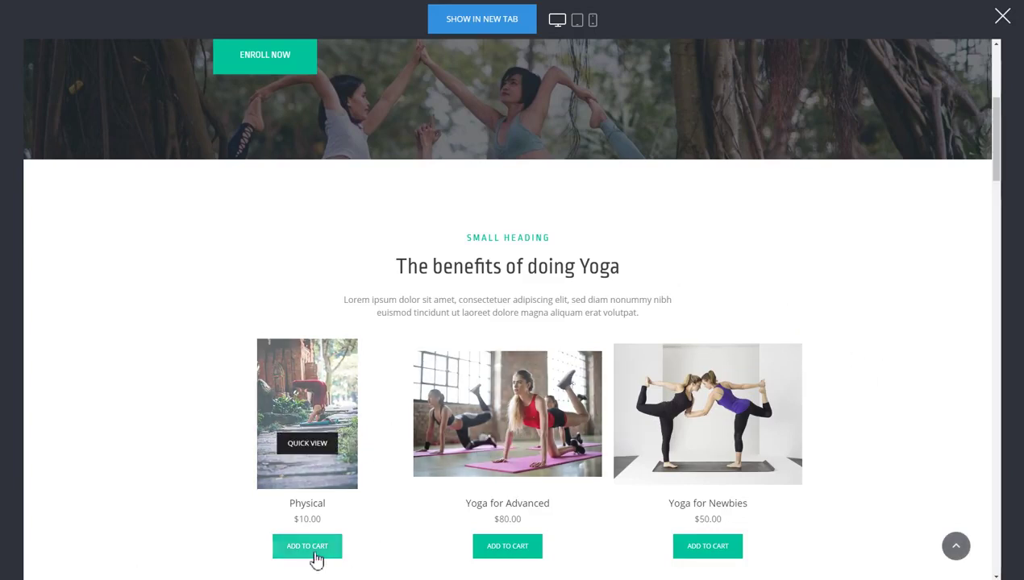
pyautogui.click(326, 372)
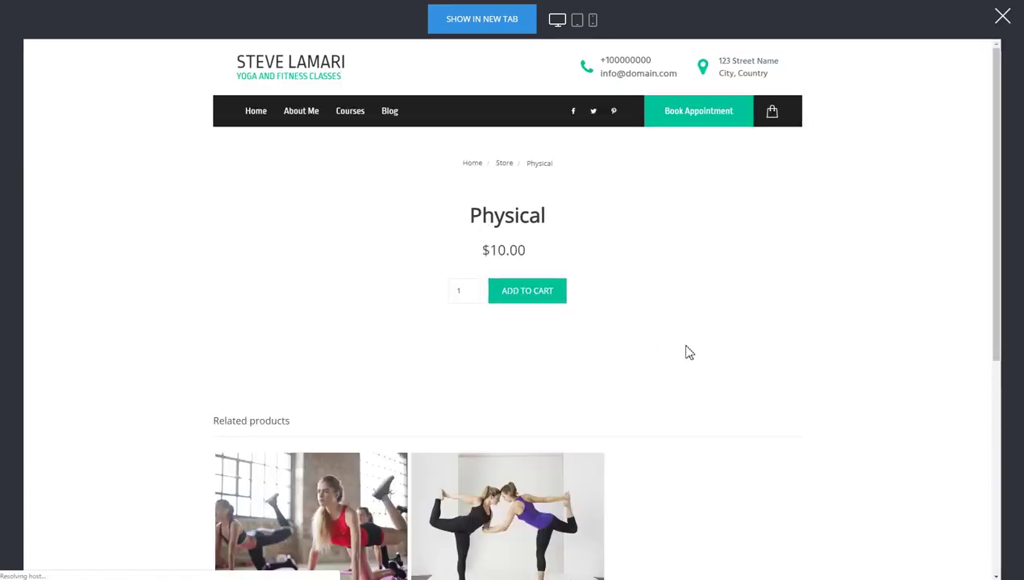
pyautogui.scroll(-7, 725, 355)
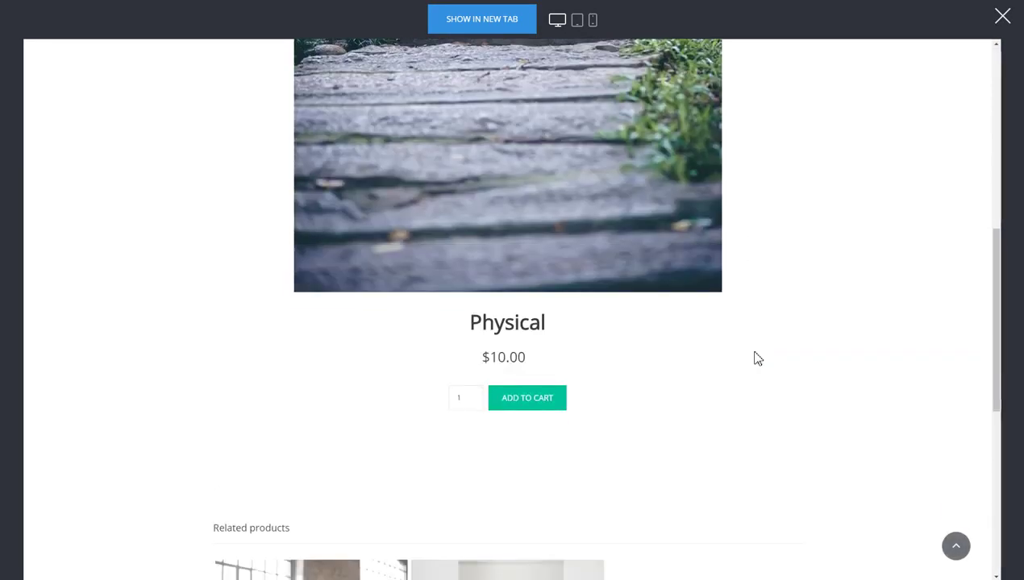
pyautogui.click(560, 406)
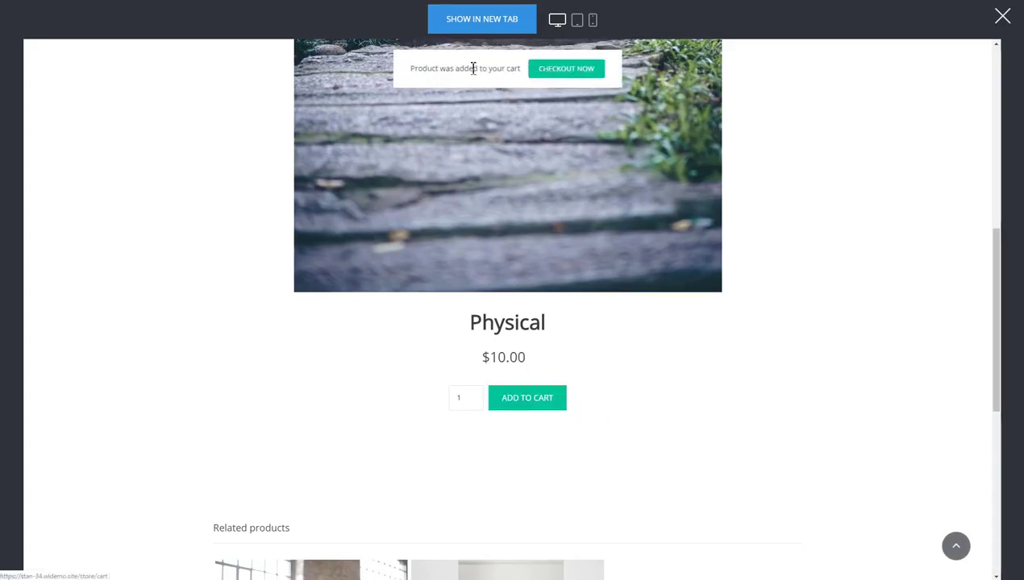
# Go through the shopping cart to the checkout form to review it, and close the preview
pyautogui.scroll(5, 757, 387)
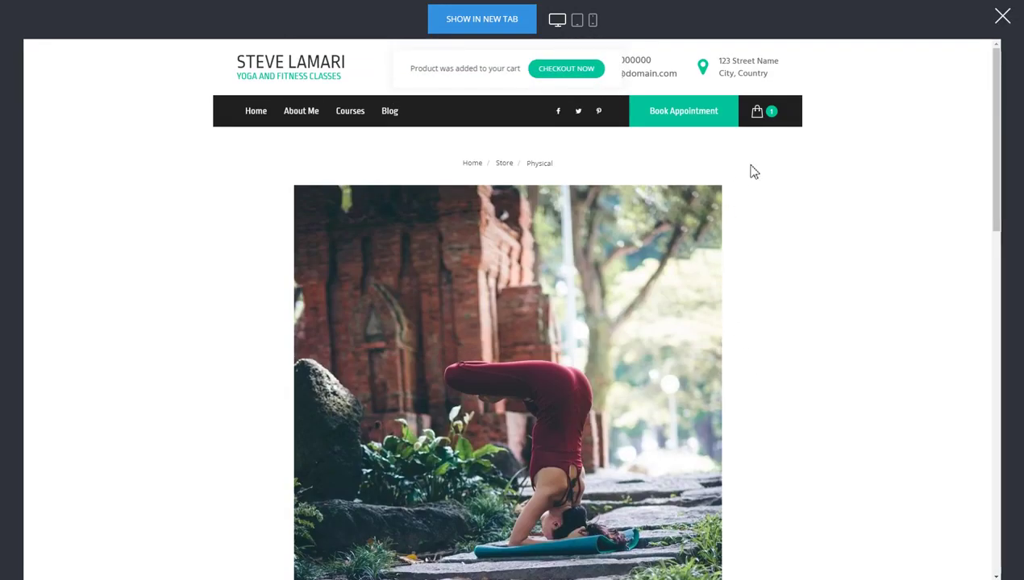
pyautogui.click(763, 115)
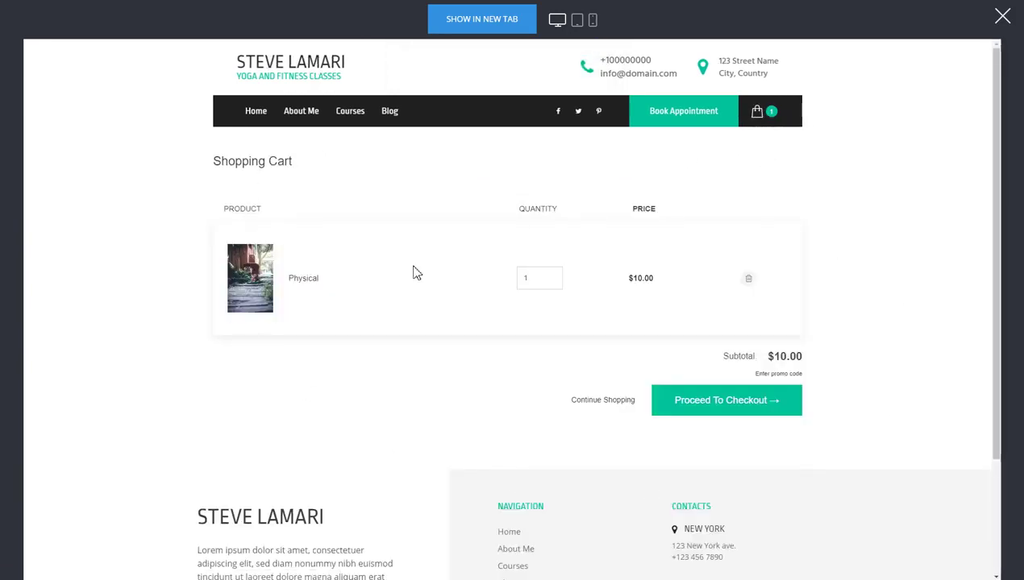
pyautogui.click(748, 408)
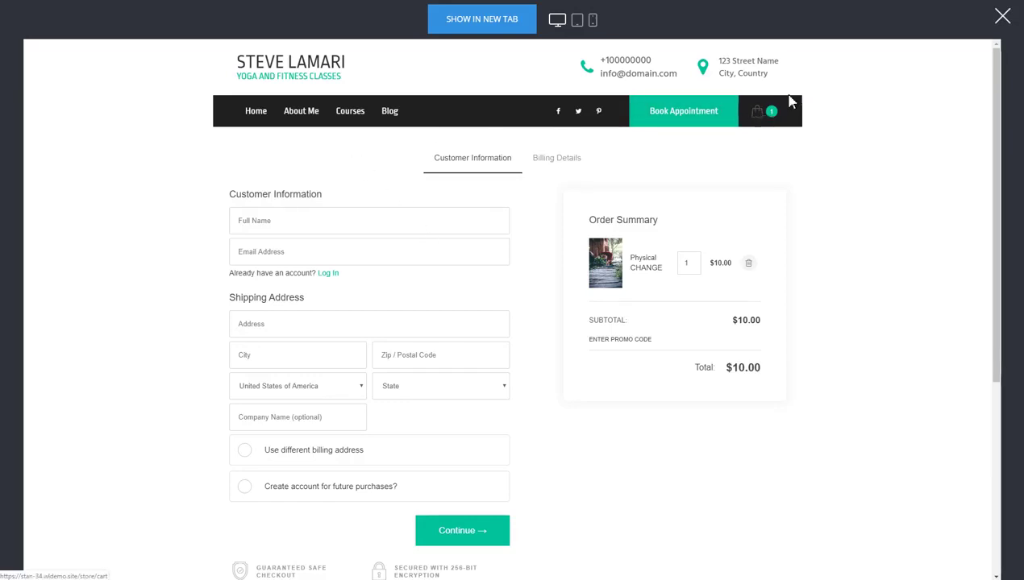
pyautogui.click(1001, 16)
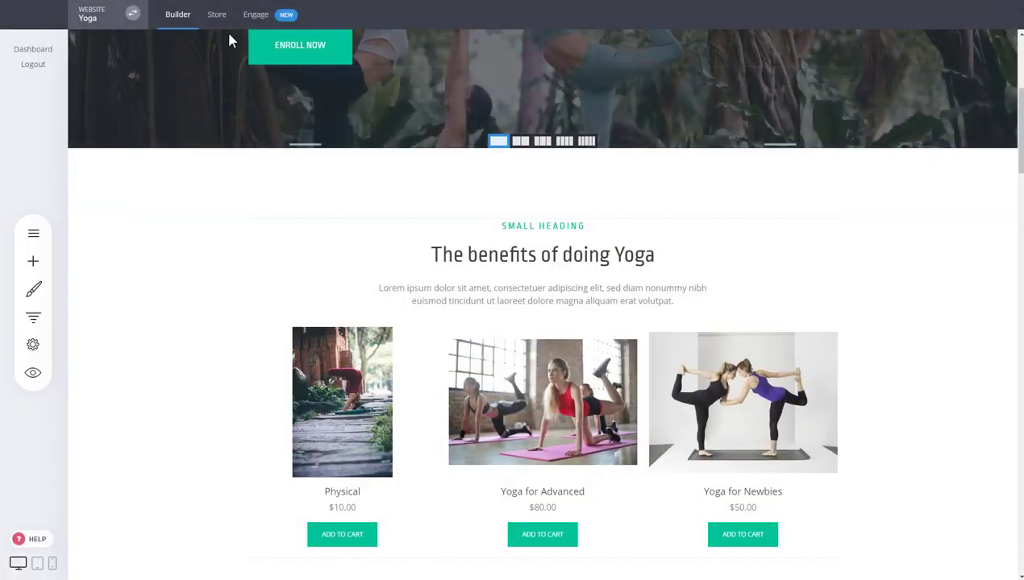
# Link the "BUY NOW" button in the block below the benefits to the store product "Yoga for Advanced"
pyautogui.moveTo(441, 97)
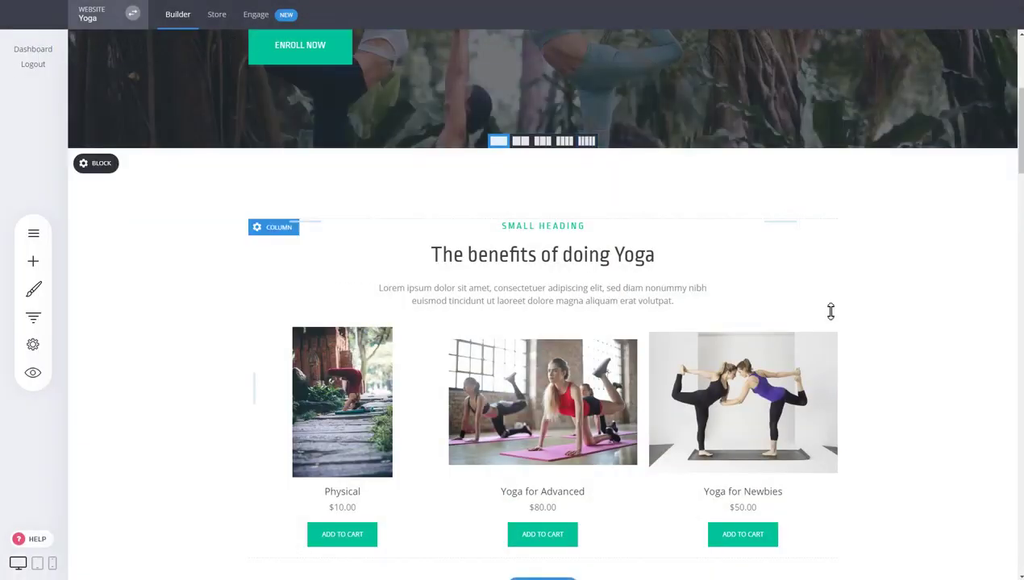
pyautogui.scroll(-2, 855, 315)
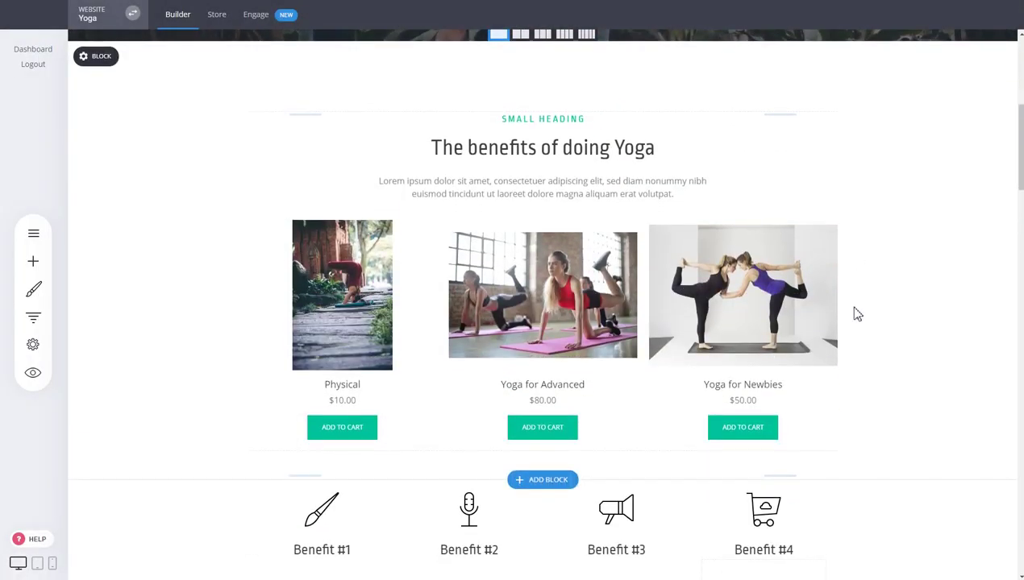
pyautogui.scroll(-4, 854, 313)
pyautogui.scroll(5, 857, 313)
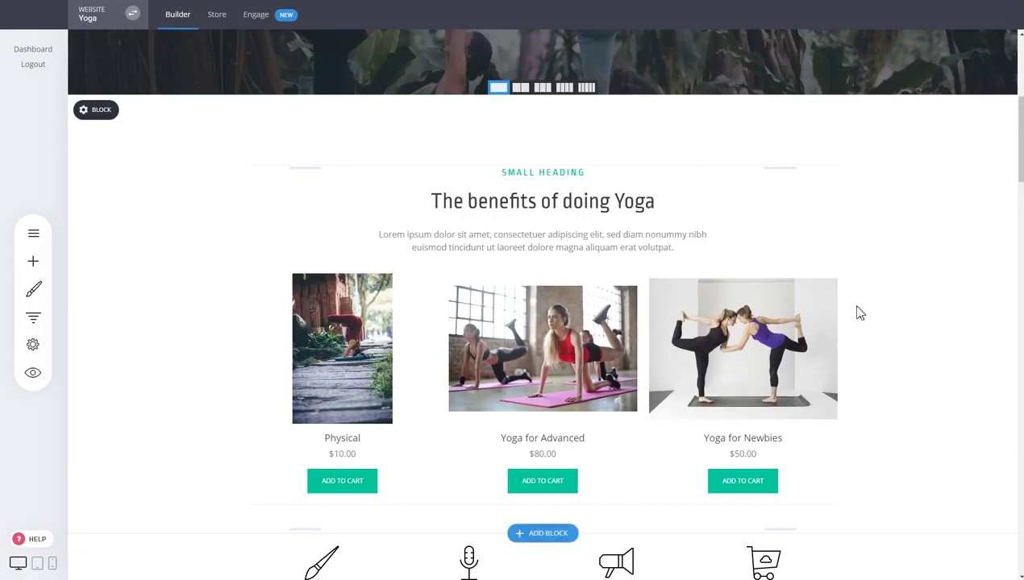
pyautogui.scroll(-3, 859, 310)
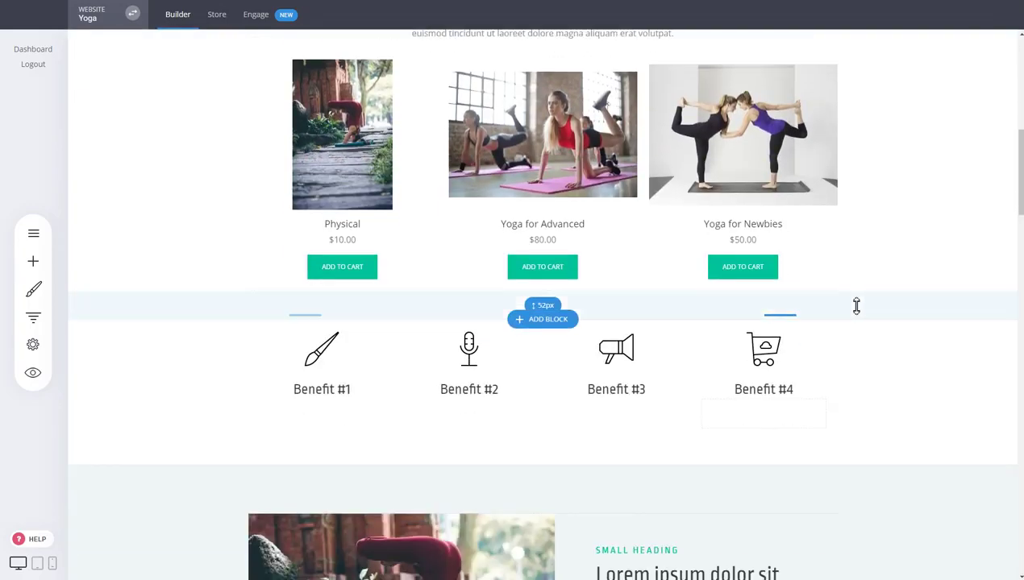
pyautogui.scroll(-3, 857, 306)
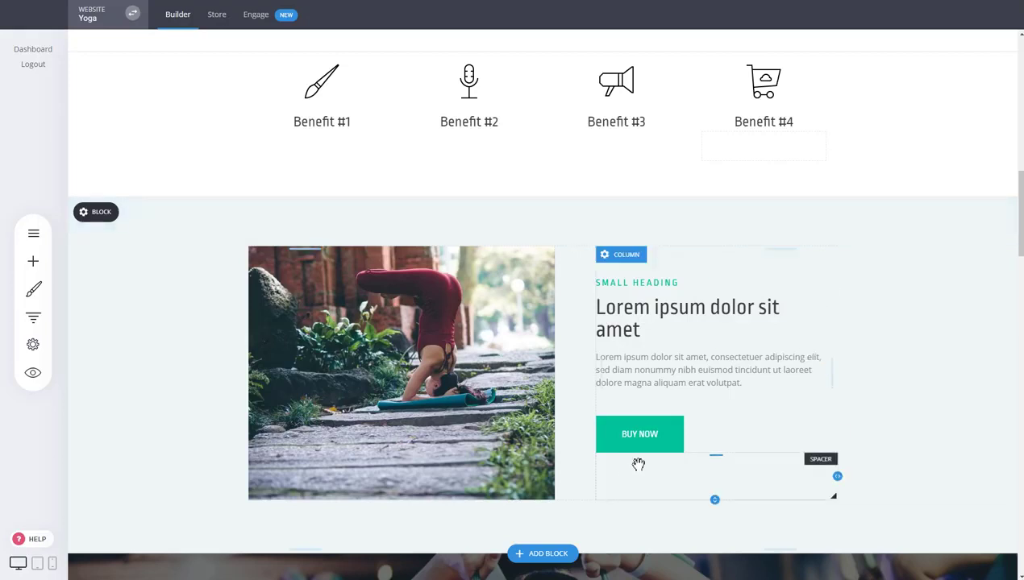
pyautogui.click(659, 437)
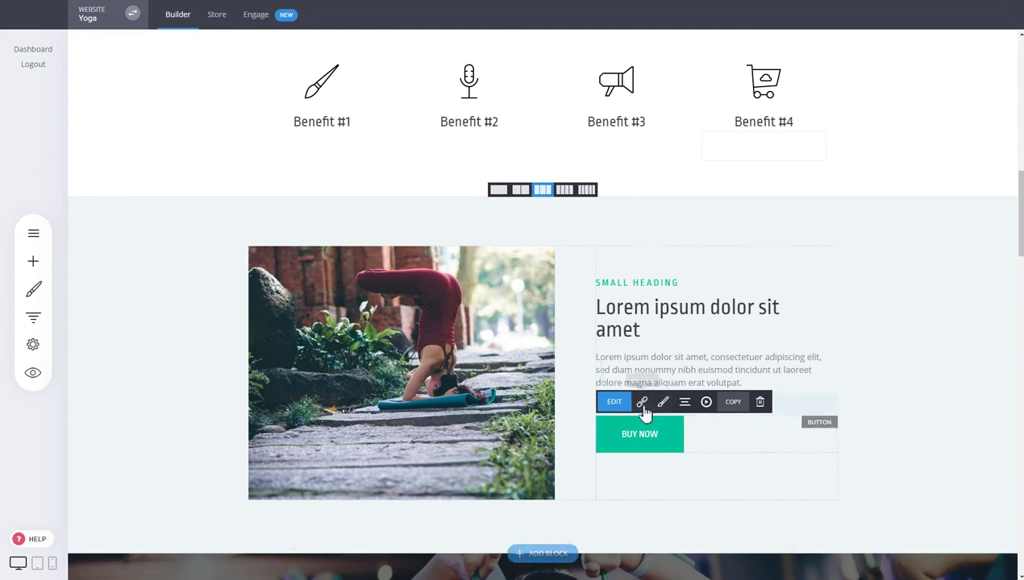
pyautogui.click(644, 407)
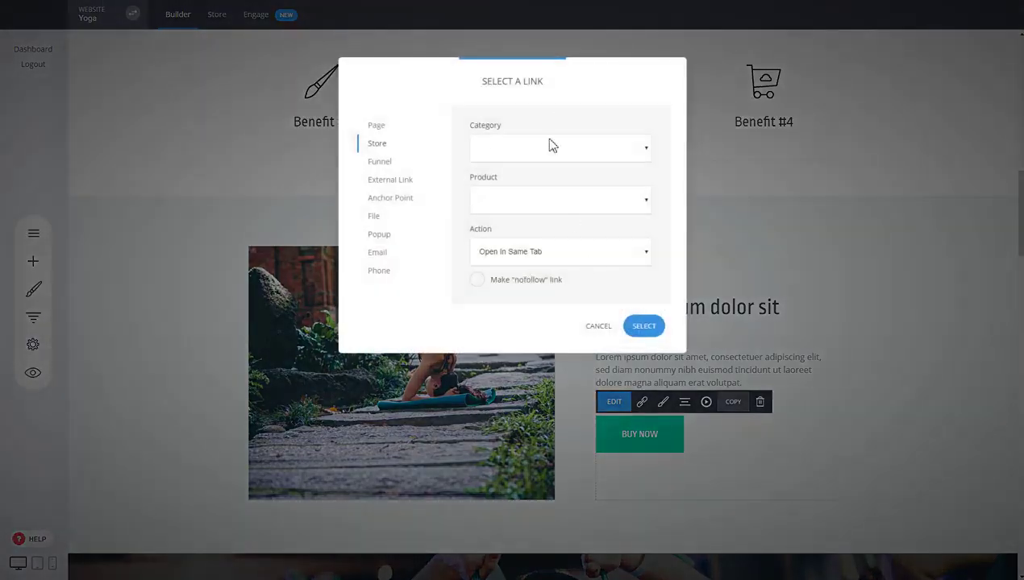
pyautogui.moveTo(468, 139); pyautogui.dragTo(457, 139)
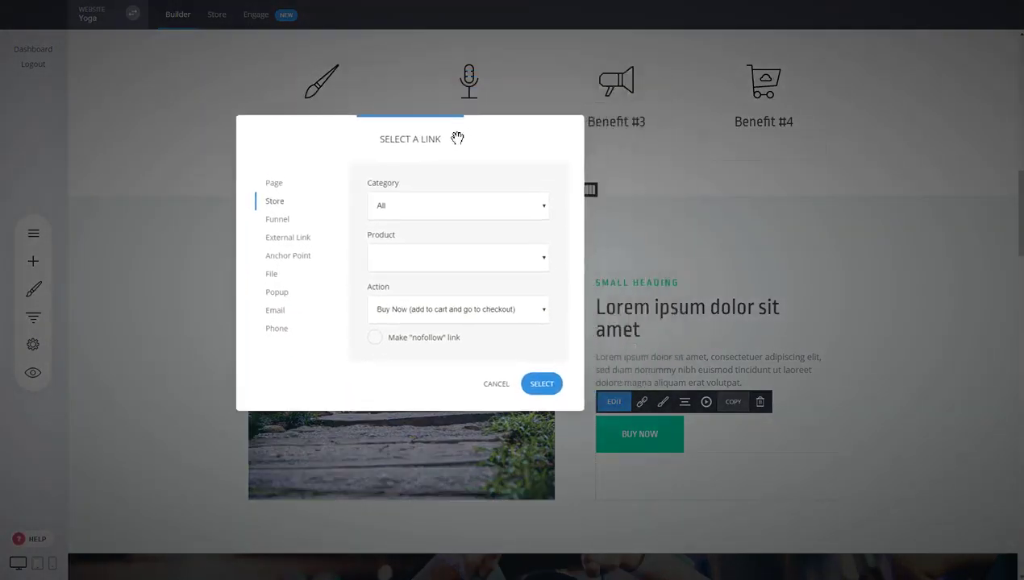
pyautogui.click(275, 186)
pyautogui.click(274, 204)
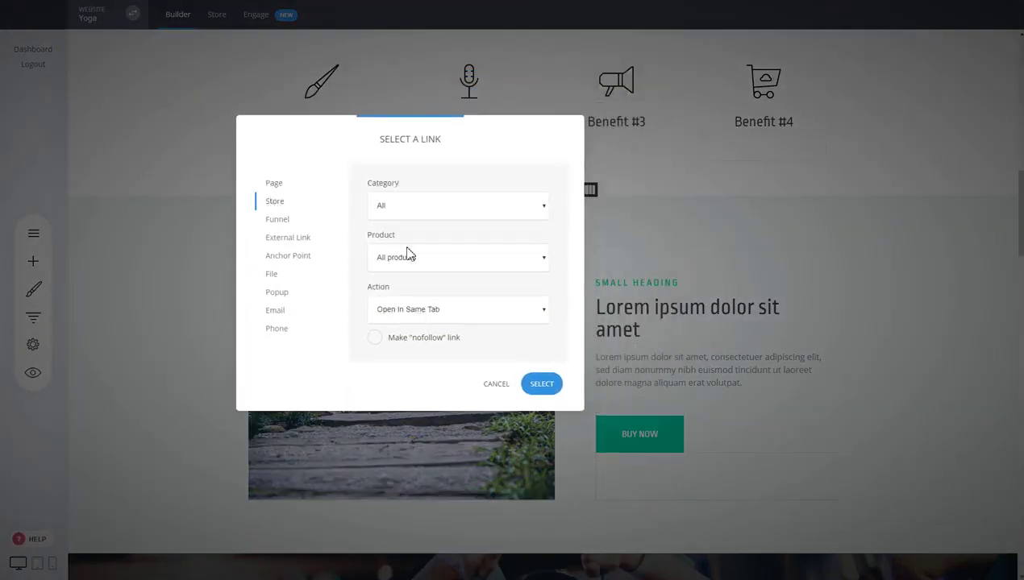
pyautogui.click(422, 260)
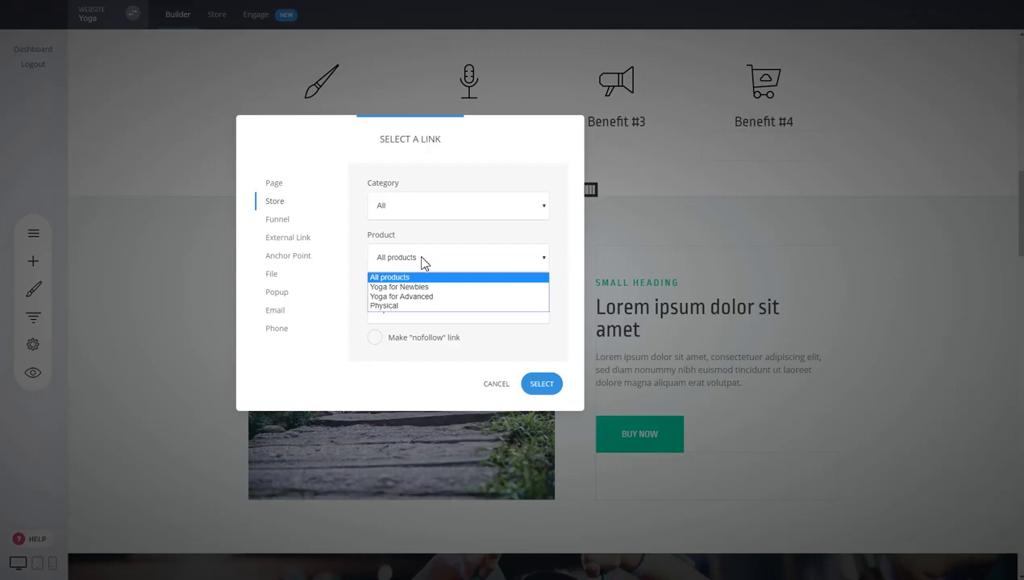
pyautogui.click(409, 298)
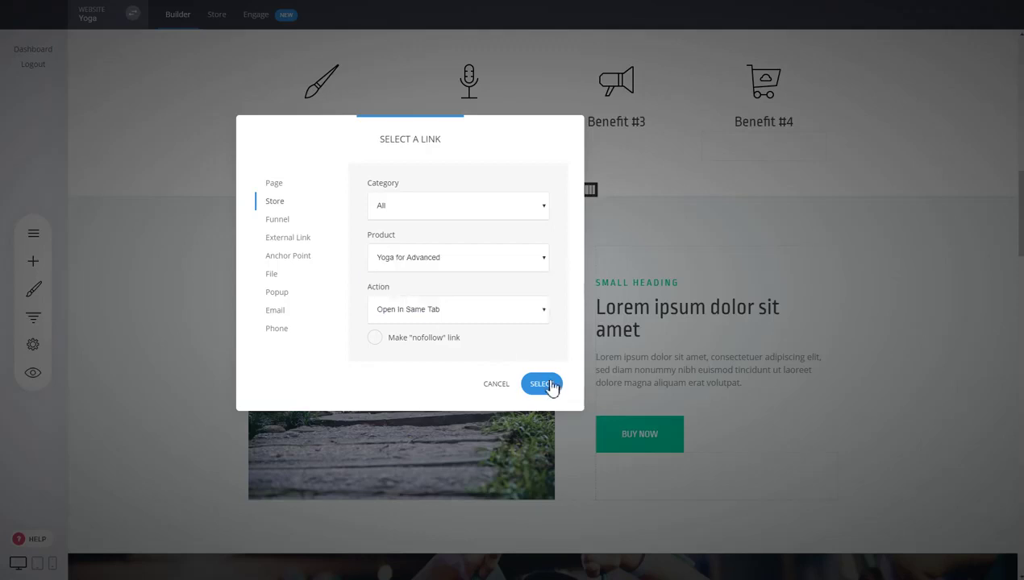
# Set the button link's action to "Buy Now (add to cart and go to checkout)", apply it and save the page changes
pyautogui.click(465, 319)
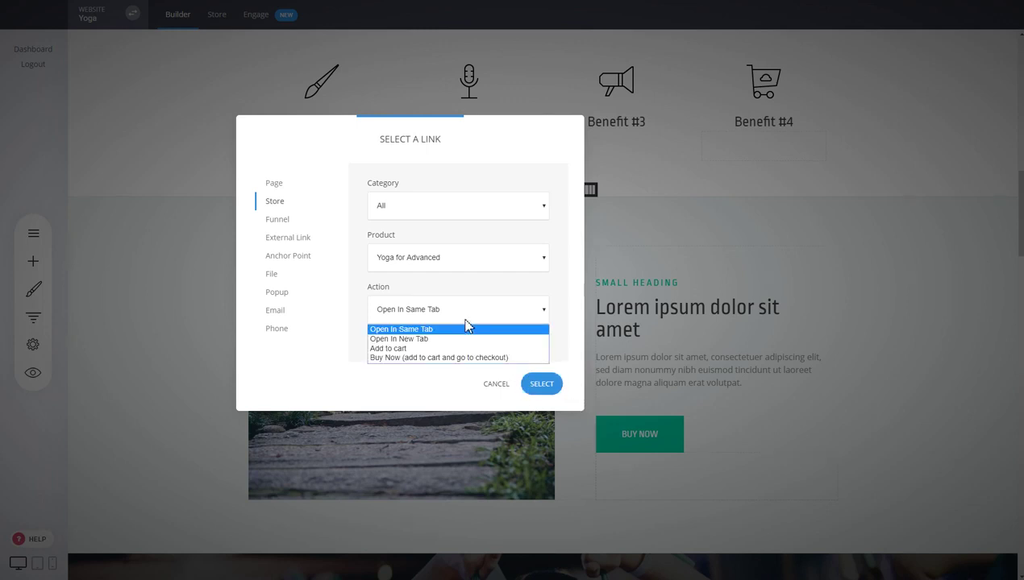
pyautogui.click(422, 359)
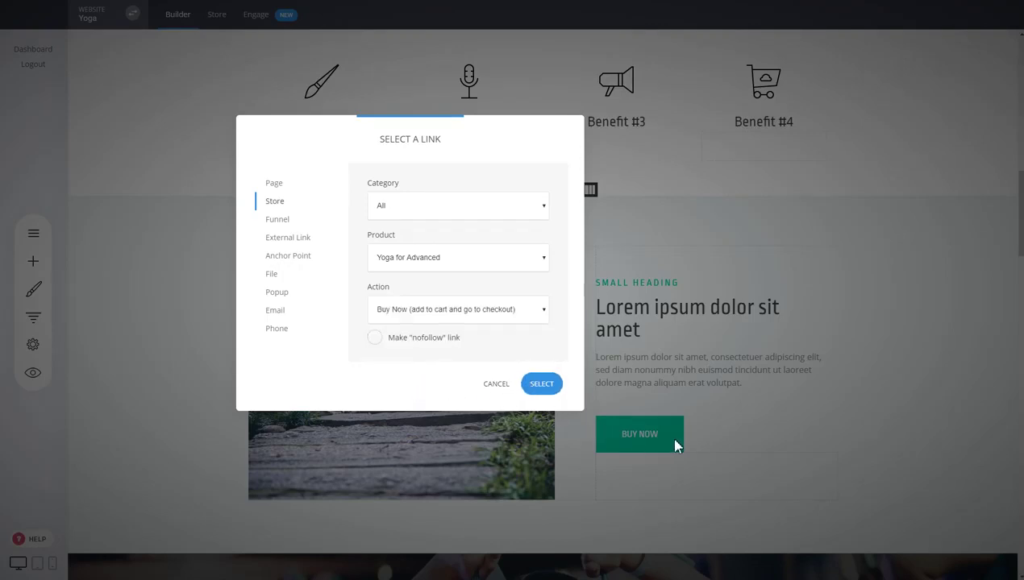
pyautogui.click(532, 386)
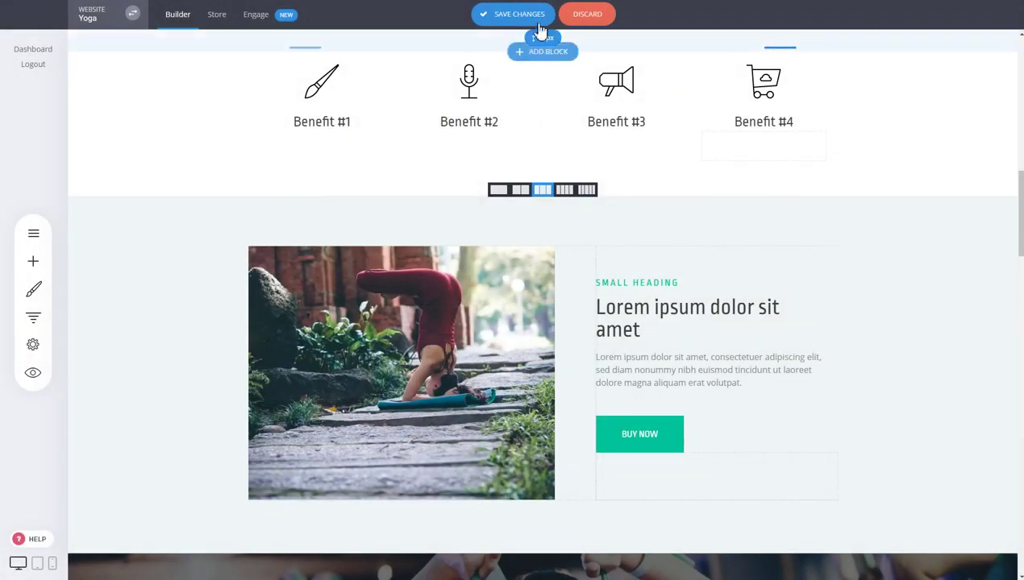
# Preview the website and test the "BUY NOW" button in the block below the benefits
pyautogui.click(32, 373)
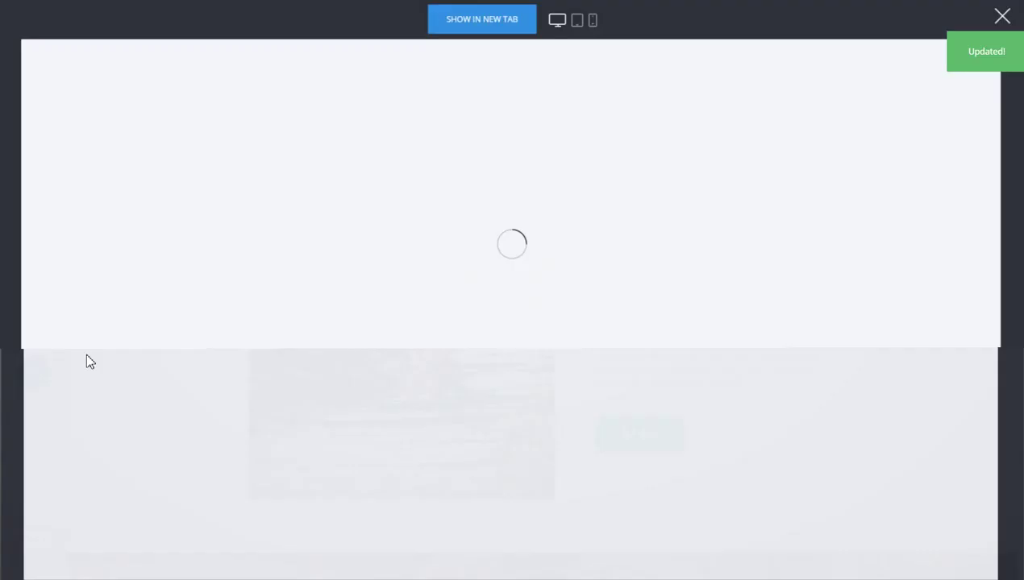
pyautogui.scroll(-15, 689, 327)
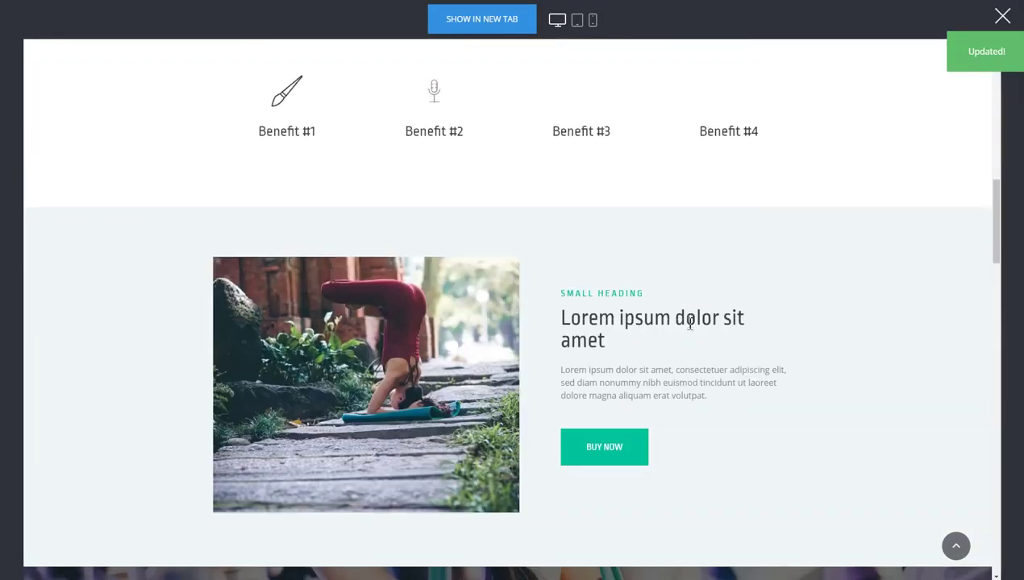
pyautogui.scroll(3, 781, 335)
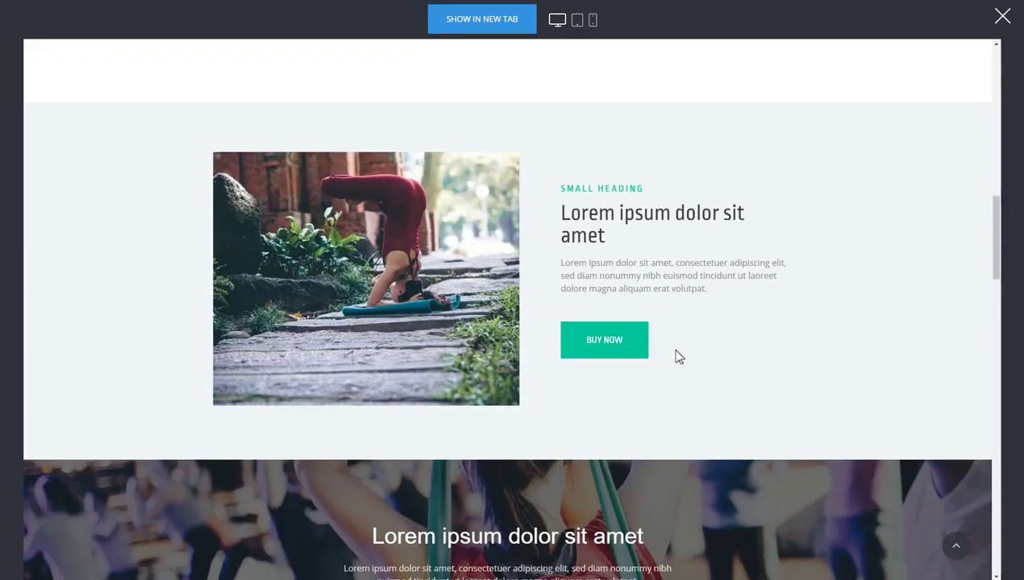
pyautogui.click(635, 349)
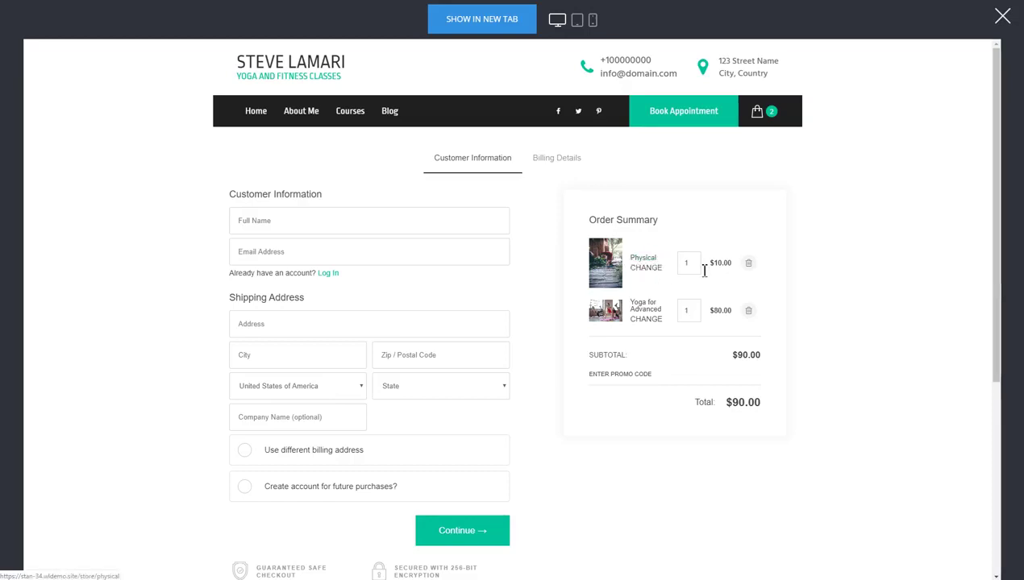
# Remove the "Physical" product from the checkout's order summary and close the preview
pyautogui.click(748, 264)
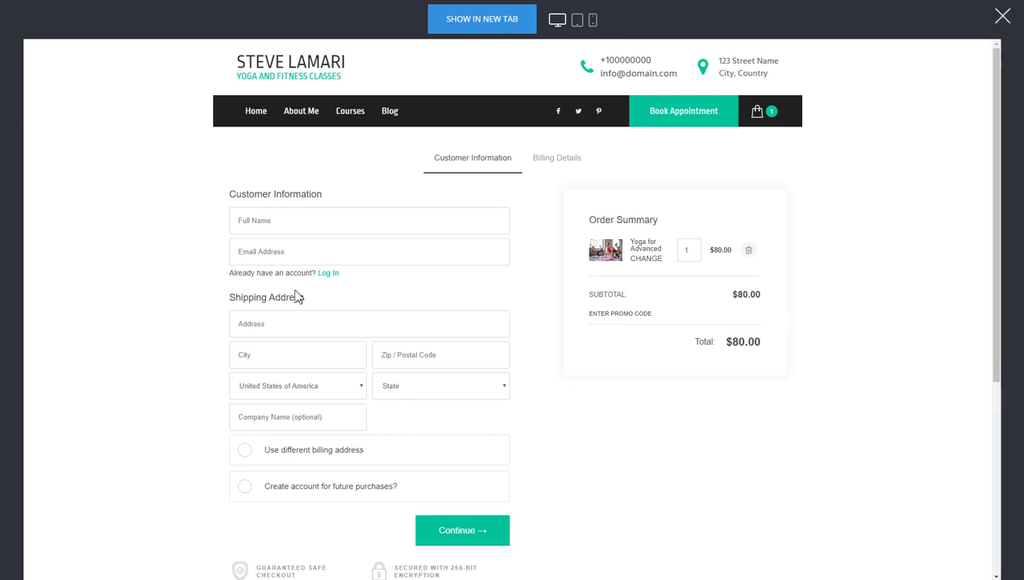
pyautogui.click(1003, 19)
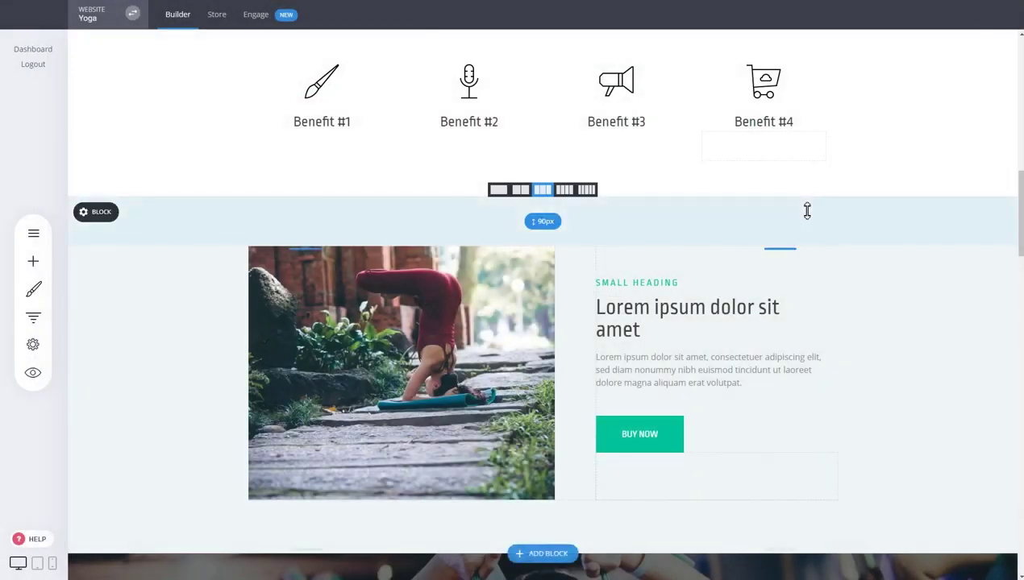
# Add a Store link for all products, opening in the same tab, to the header menu and save the page changes
pyautogui.scroll(15, 807, 212)
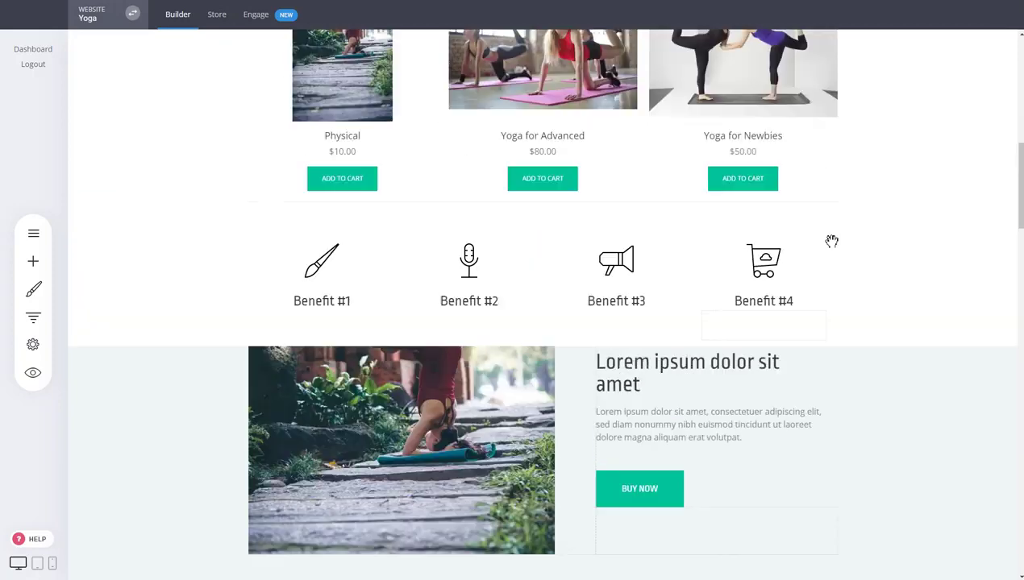
pyautogui.scroll(1, 832, 236)
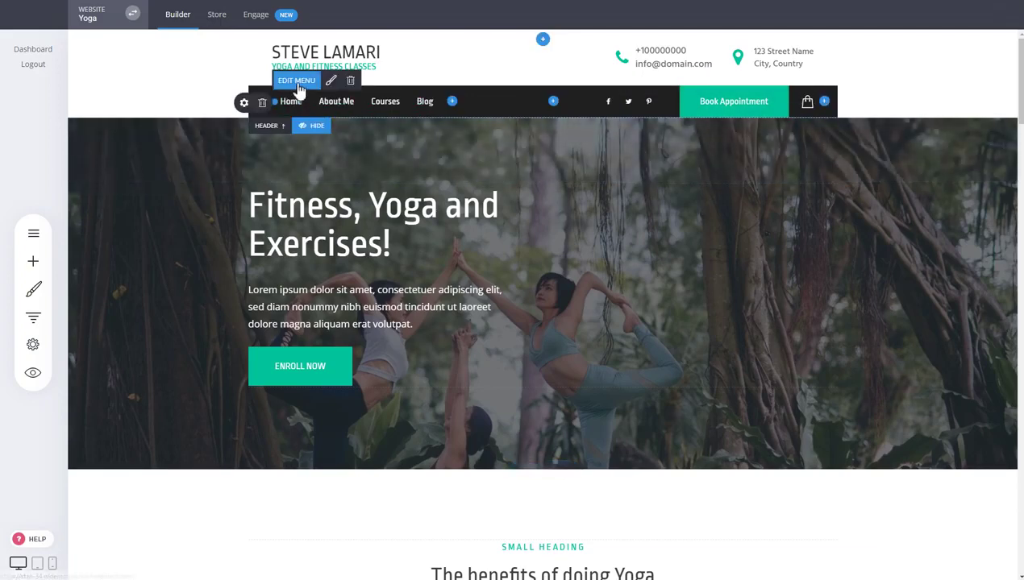
pyautogui.click(297, 81)
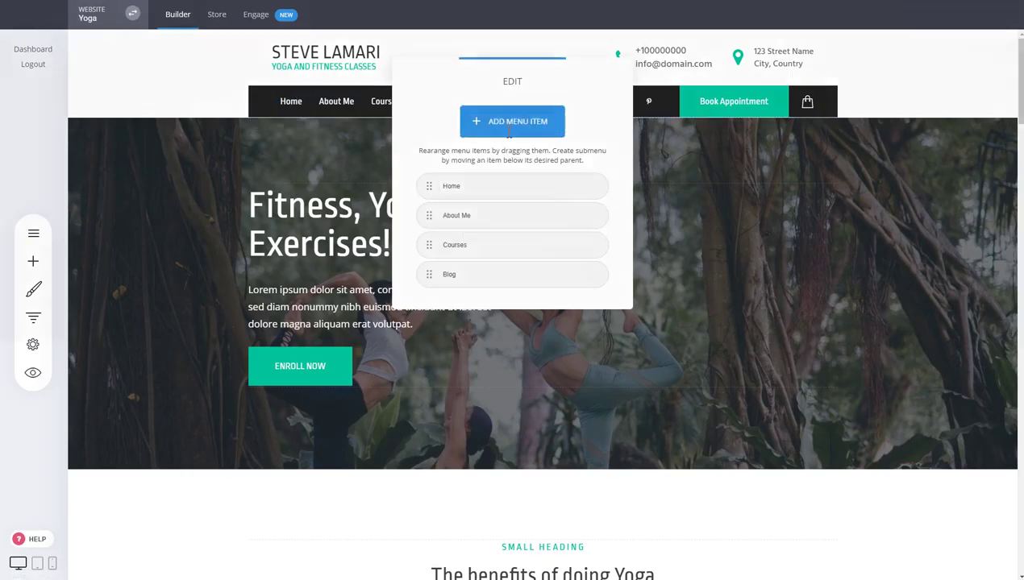
pyautogui.click(508, 122)
pyautogui.click(384, 147)
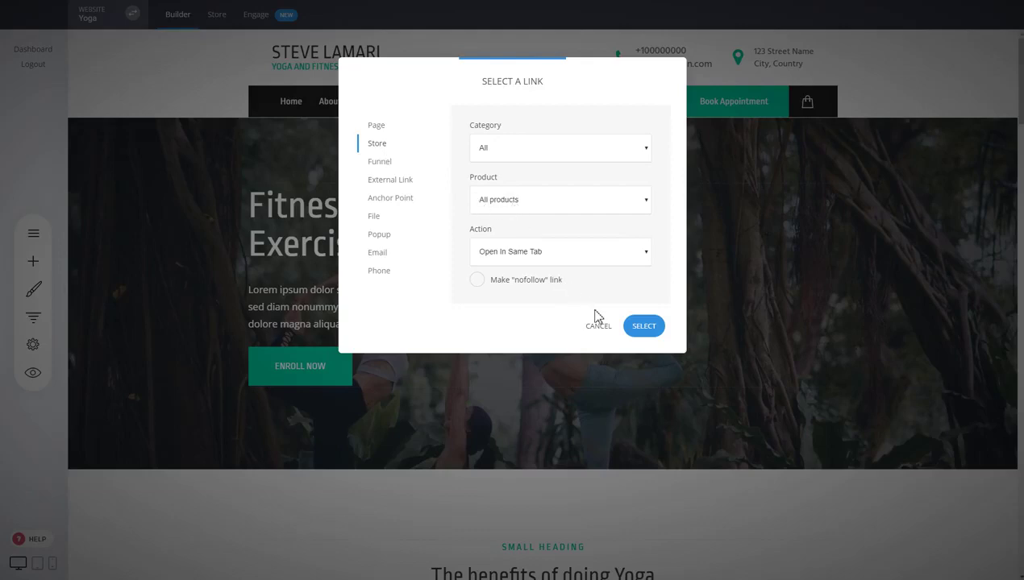
pyautogui.click(643, 327)
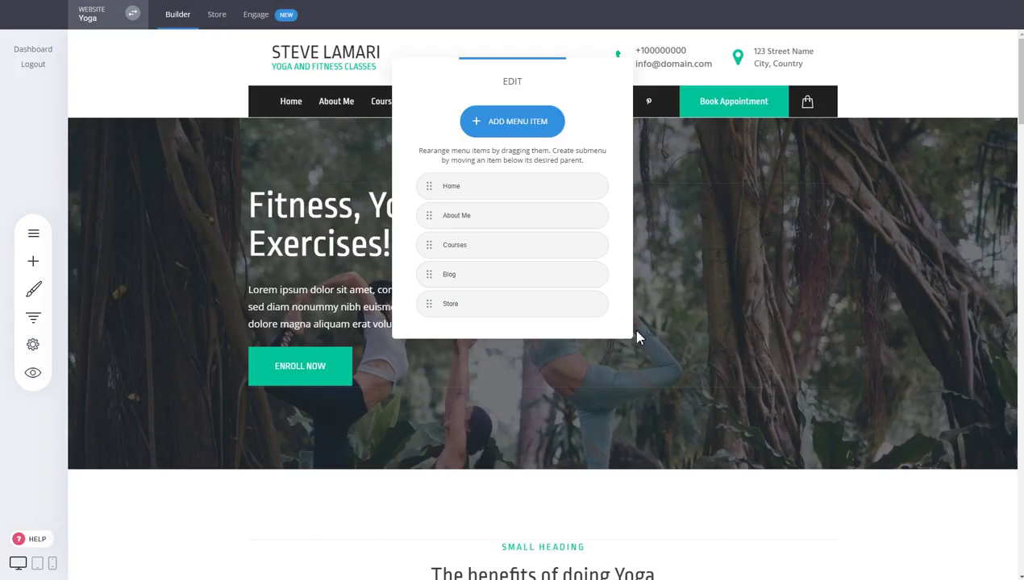
pyautogui.click(723, 309)
pyautogui.click(503, 13)
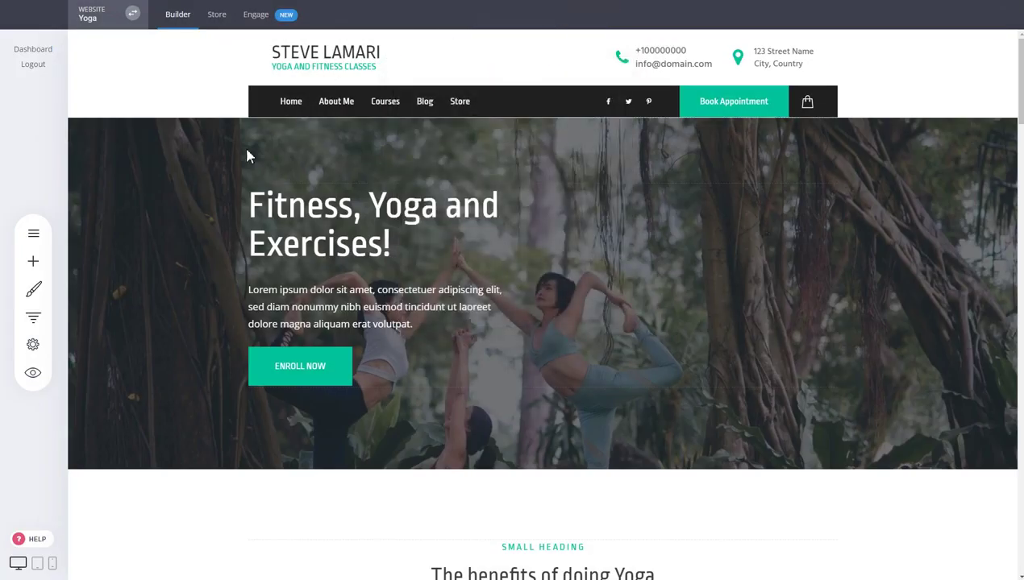
# Preview the website, open the Store page from the header menu, look through its product listing and close the preview
pyautogui.click(33, 374)
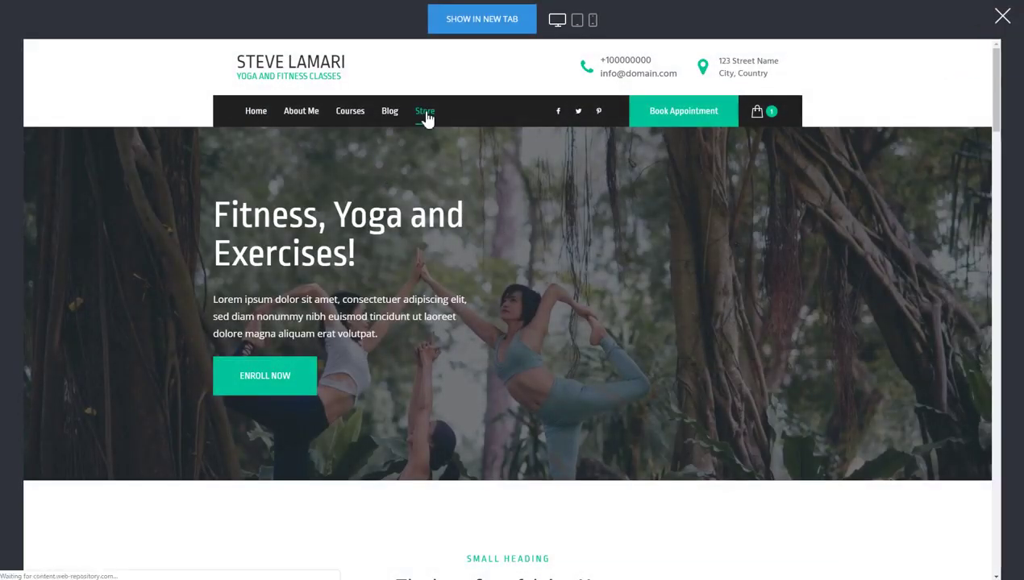
pyautogui.click(425, 112)
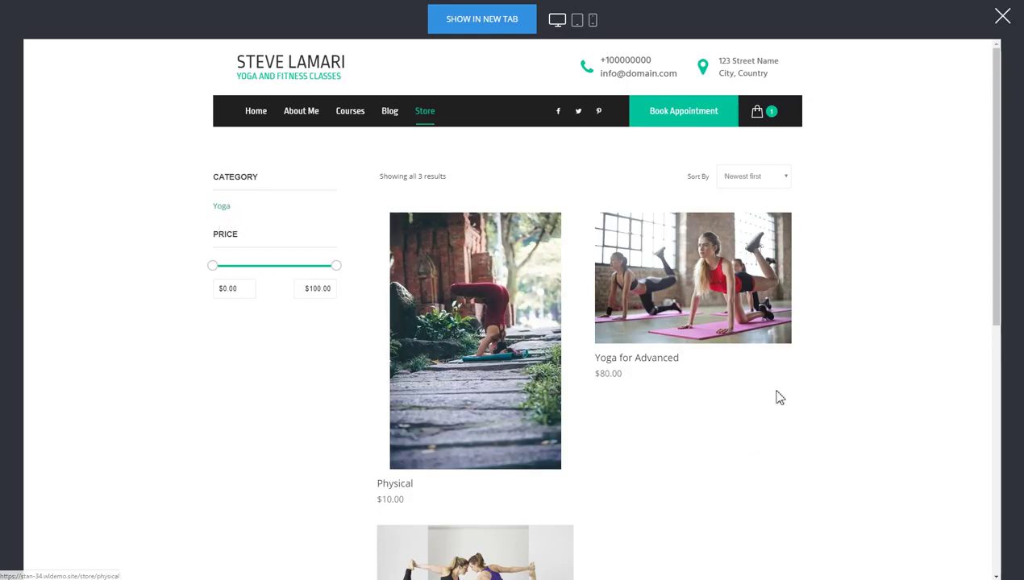
pyautogui.scroll(-3, 629, 365)
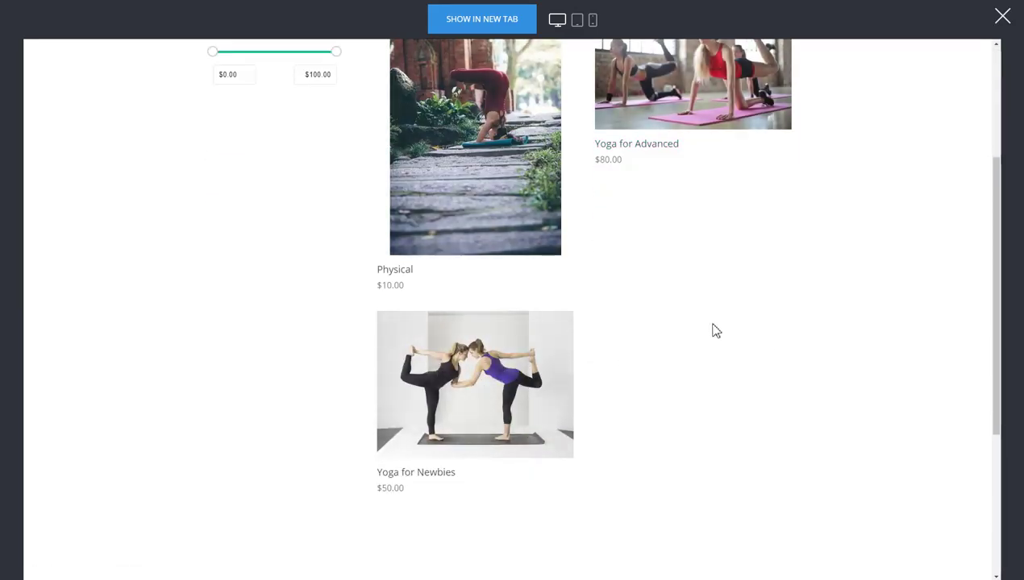
pyautogui.scroll(3, 711, 329)
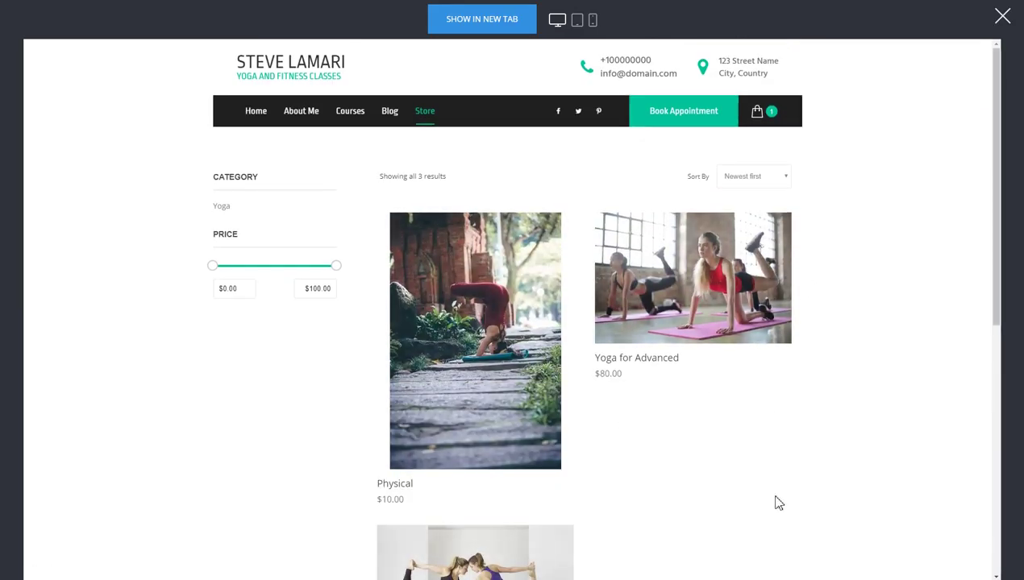
pyautogui.click(1002, 17)
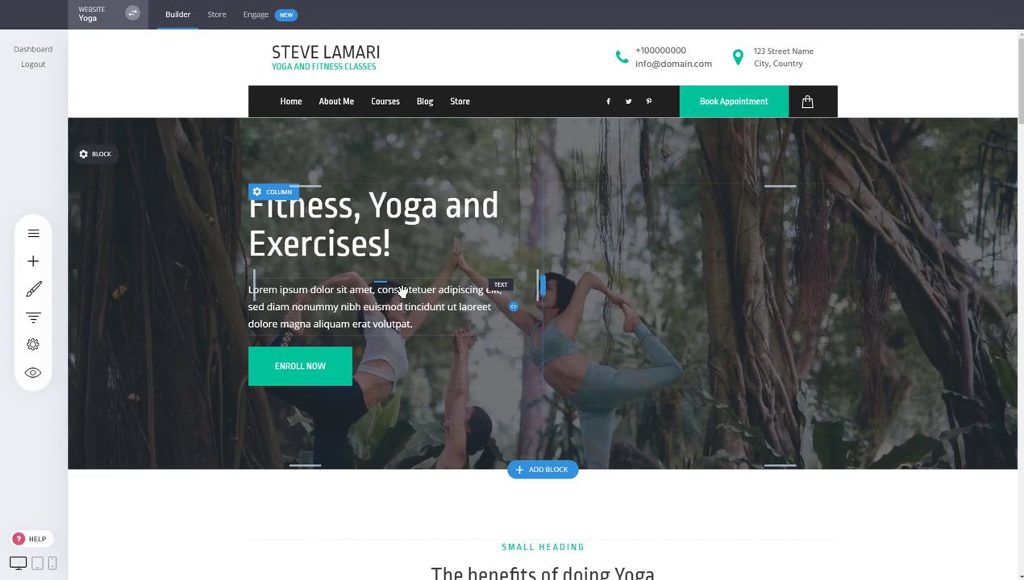
# Review the store dashboard and its product list, and return to the page builder
pyautogui.click(222, 26)
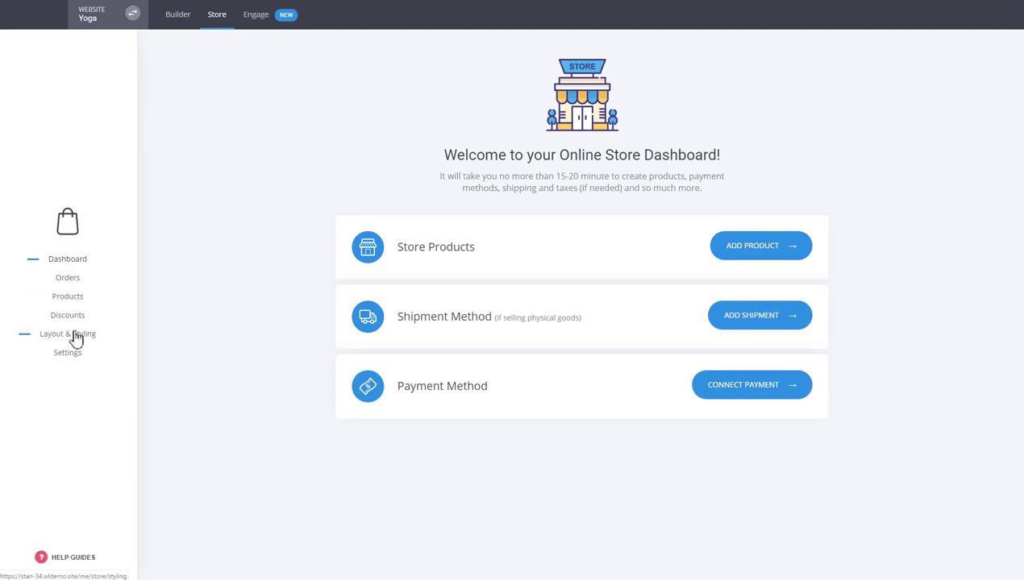
pyautogui.click(68, 298)
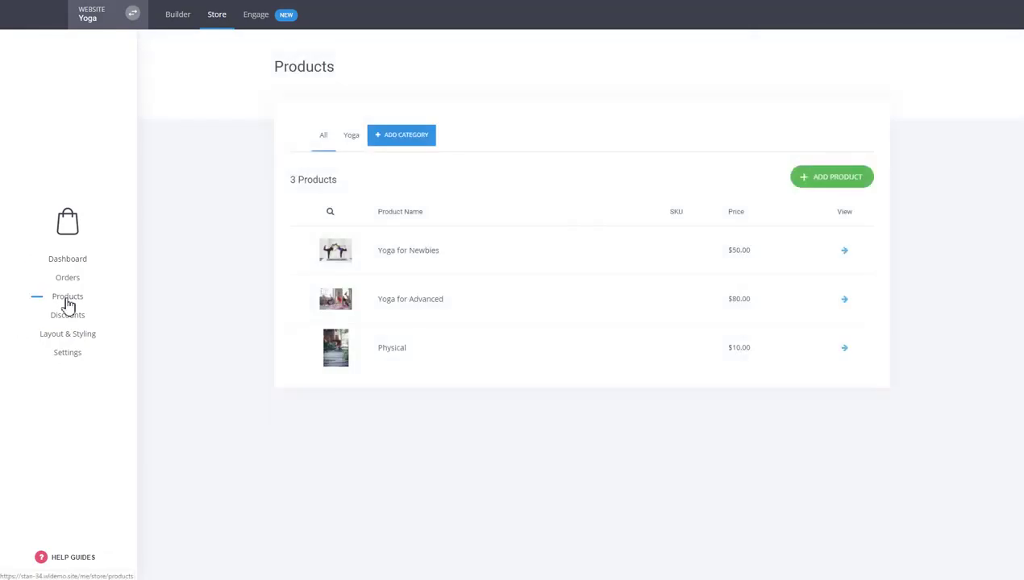
pyautogui.click(211, 20)
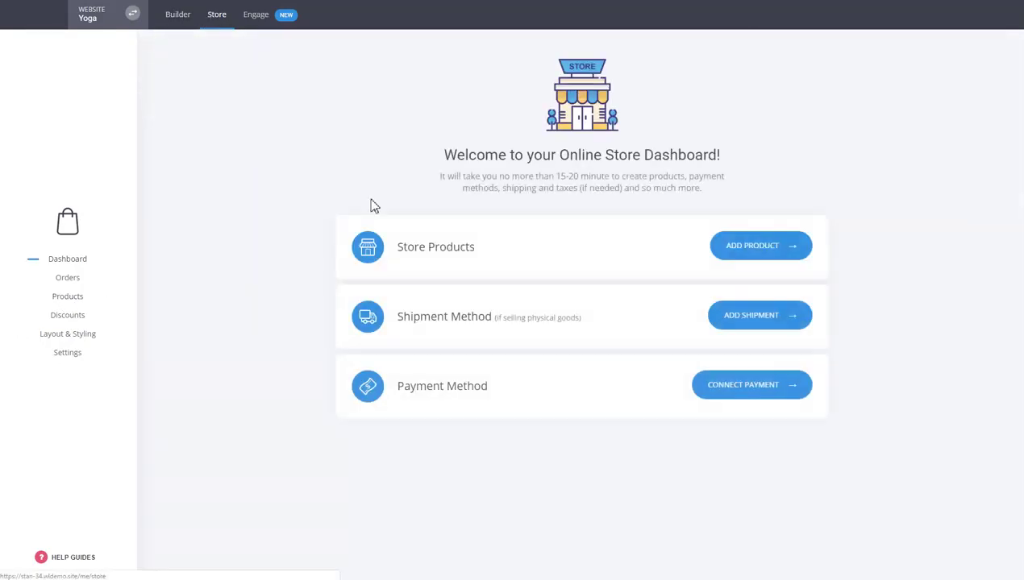
pyautogui.click(194, 24)
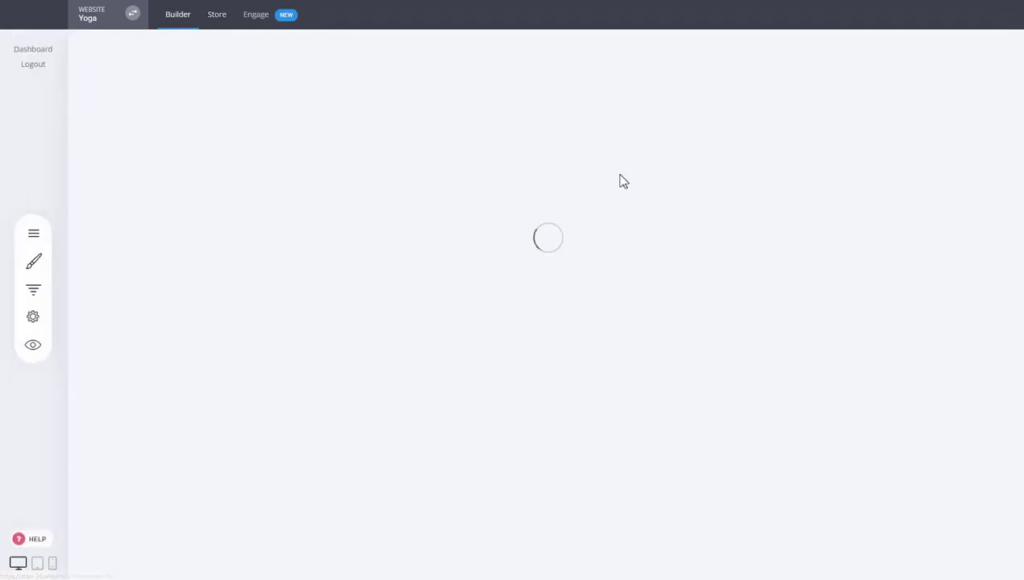